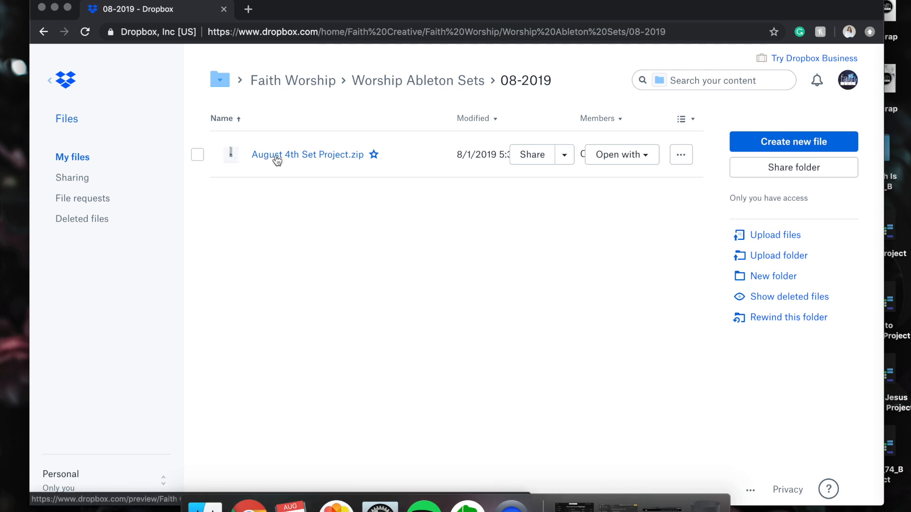
- Download August 4th Set Project.zip from the 08-2019 Dropbox folder and check the Downloads folder in Finder
click(197, 156)
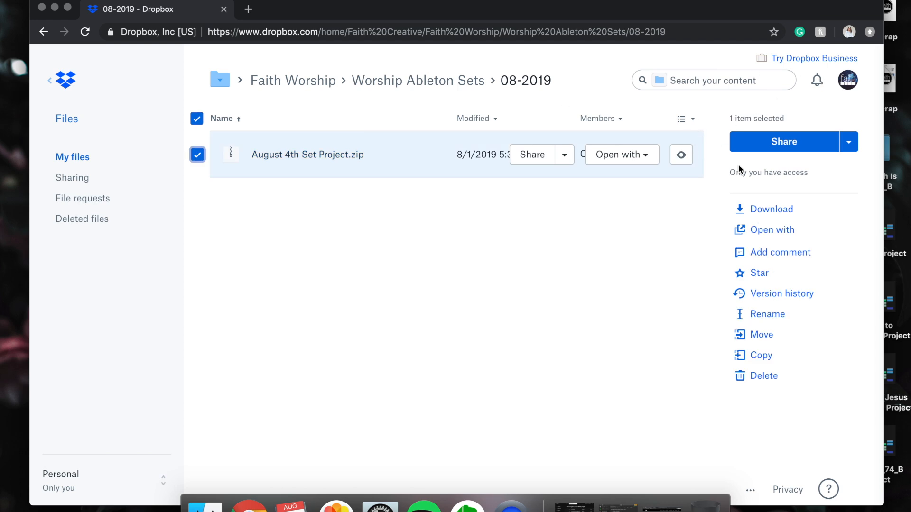
click(748, 208)
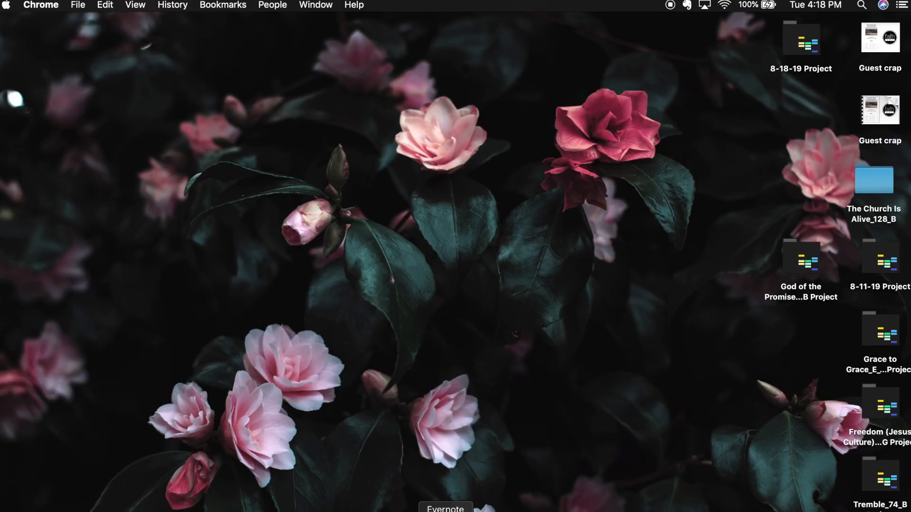
click(185, 480)
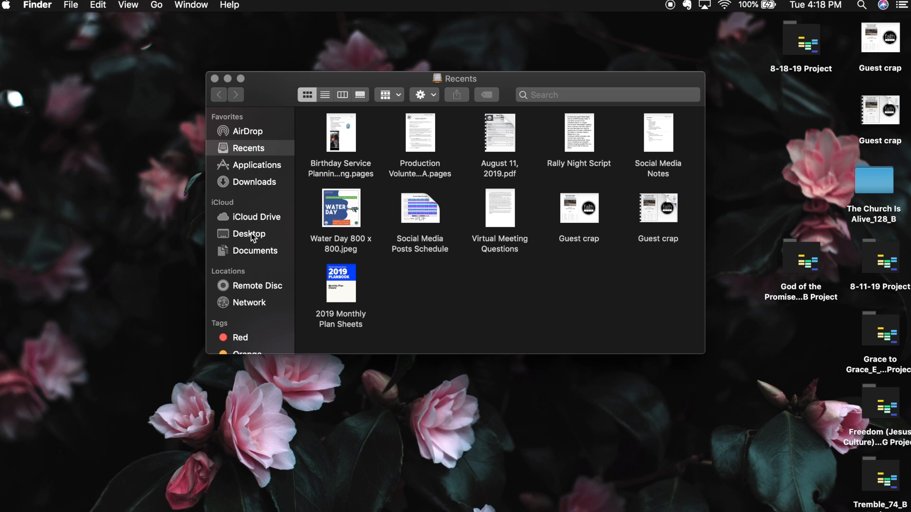
click(267, 181)
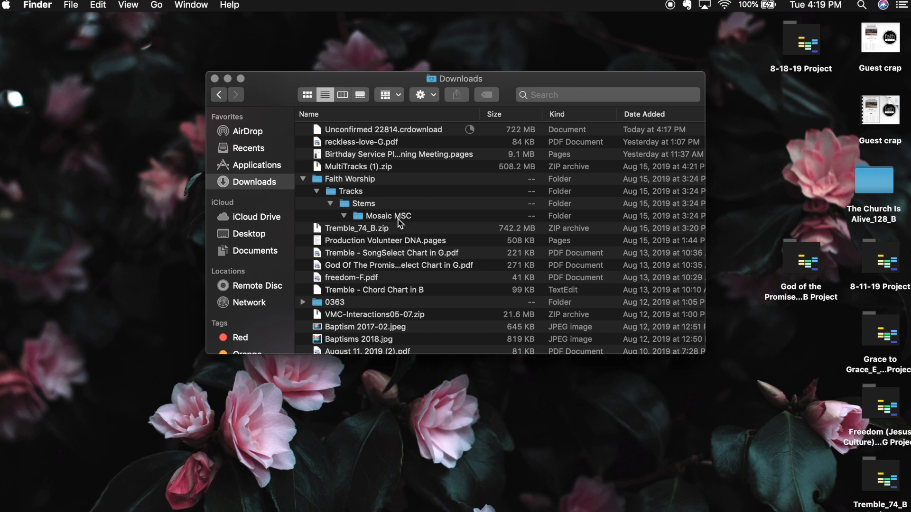
click(215, 79)
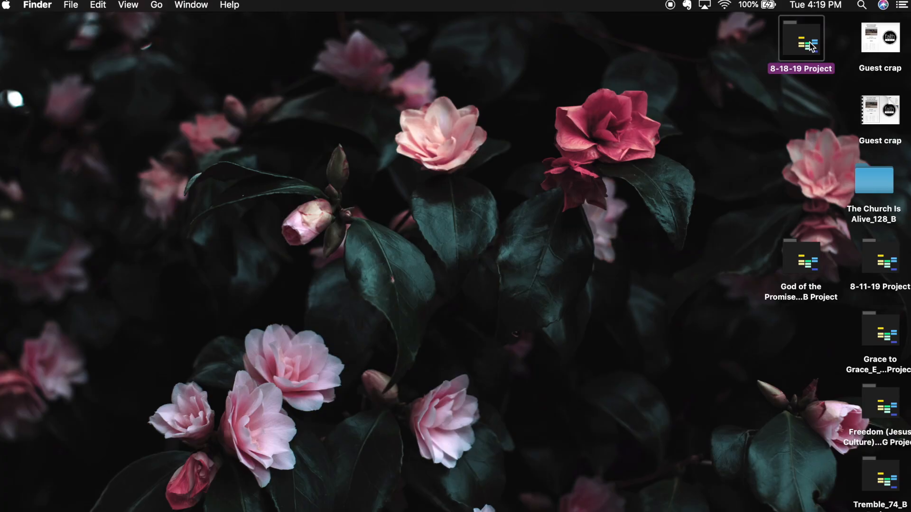
- Open the 8-18-19.als set from the 8-18-19 Project folder on the desktop in Ableton Live
double_click(802, 42)
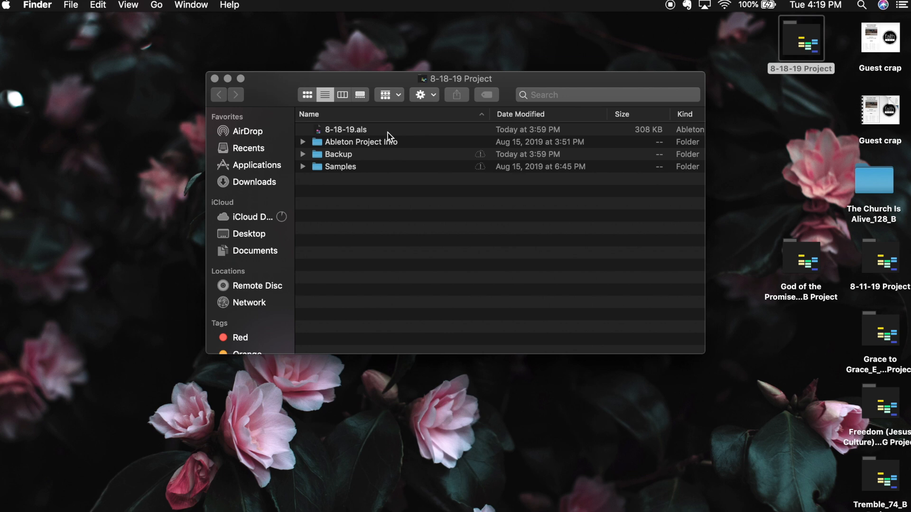
click(355, 128)
double_click(355, 128)
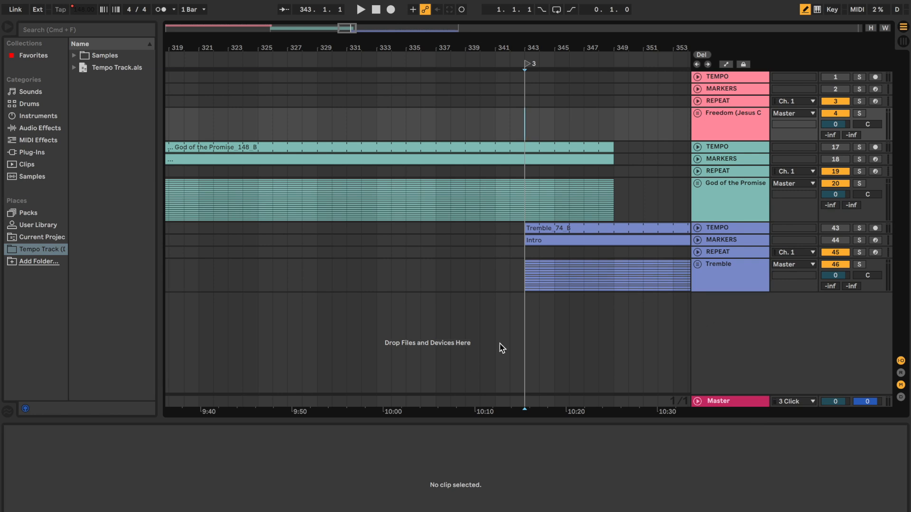
- Compare the Session View with the Arrangement View, ending on the arrangement timeline
click(903, 45)
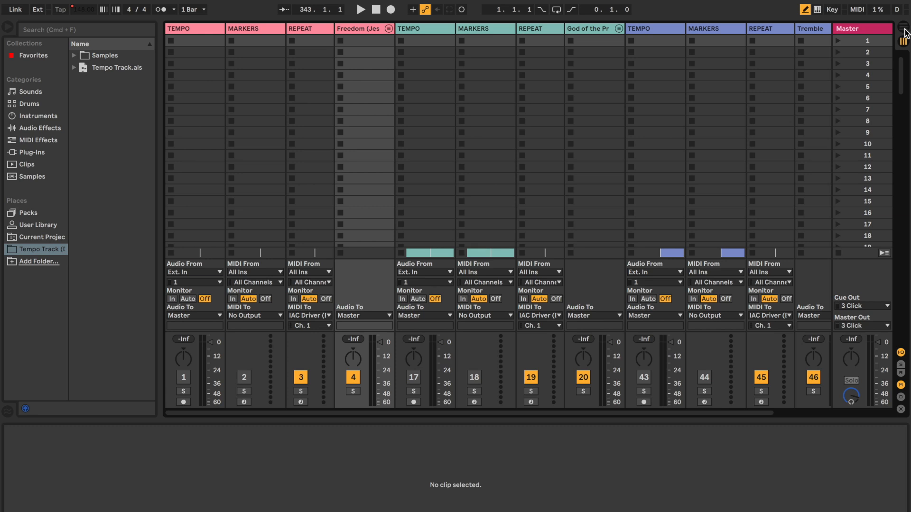
click(903, 29)
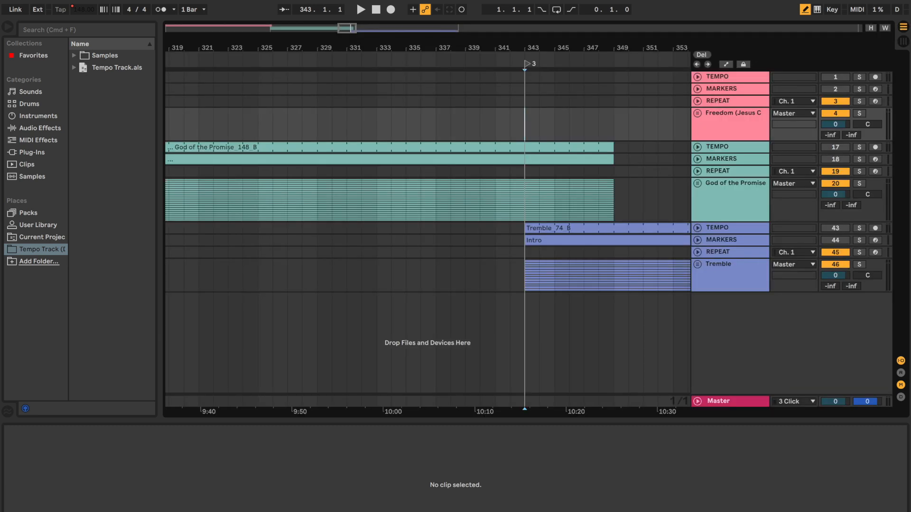
click(903, 43)
click(904, 28)
scroll(341, 179, right, 10)
scroll(341, 179, left, 15)
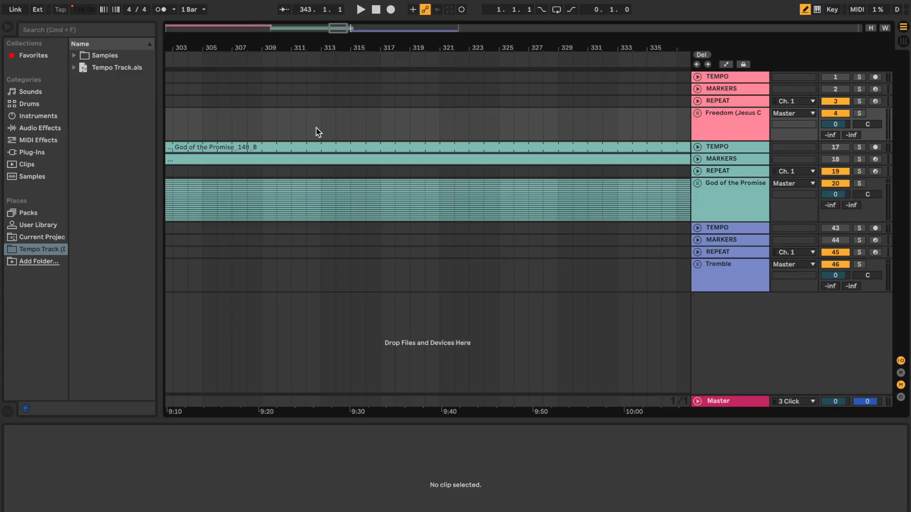
- Open the audio preferences and set both the audio input device and the audio output device to No Device
click(46, 6)
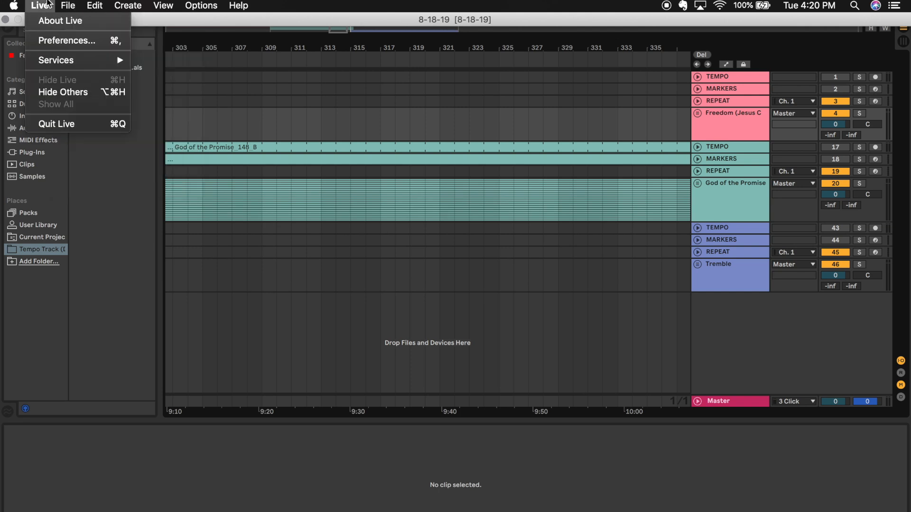
click(53, 42)
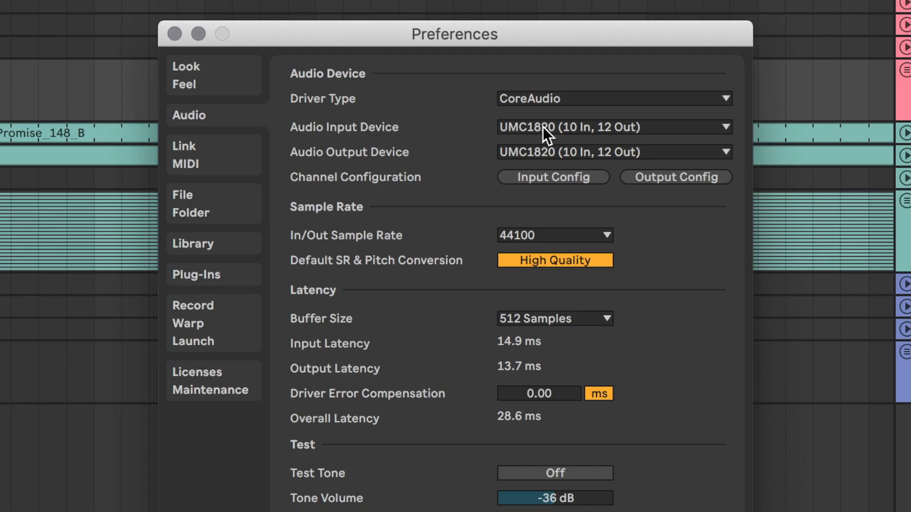
click(502, 143)
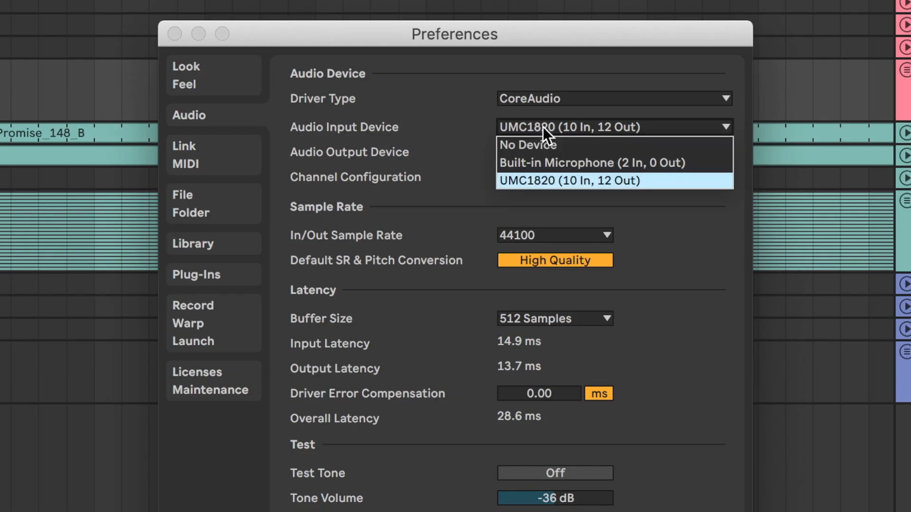
click(591, 143)
click(591, 150)
click(595, 170)
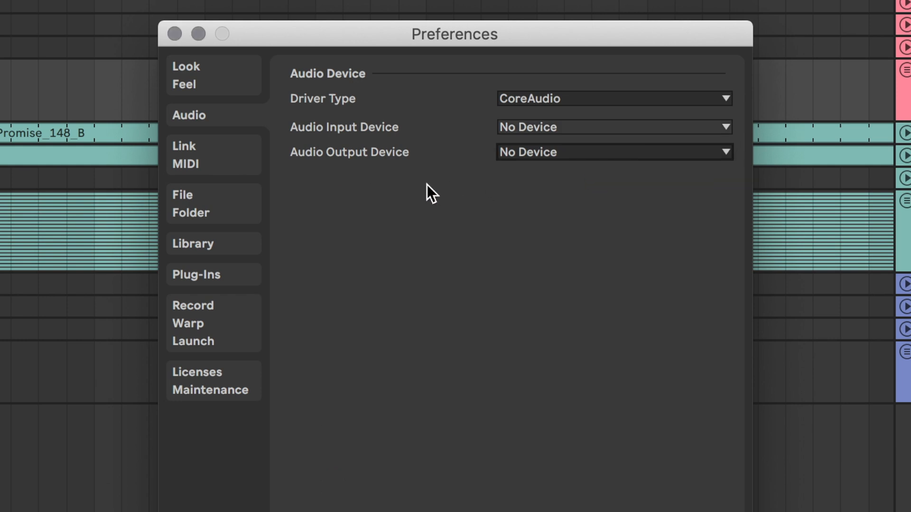
- Set both the audio input device and the audio output device to UMC1820 (10 In, 12 Out)
click(604, 127)
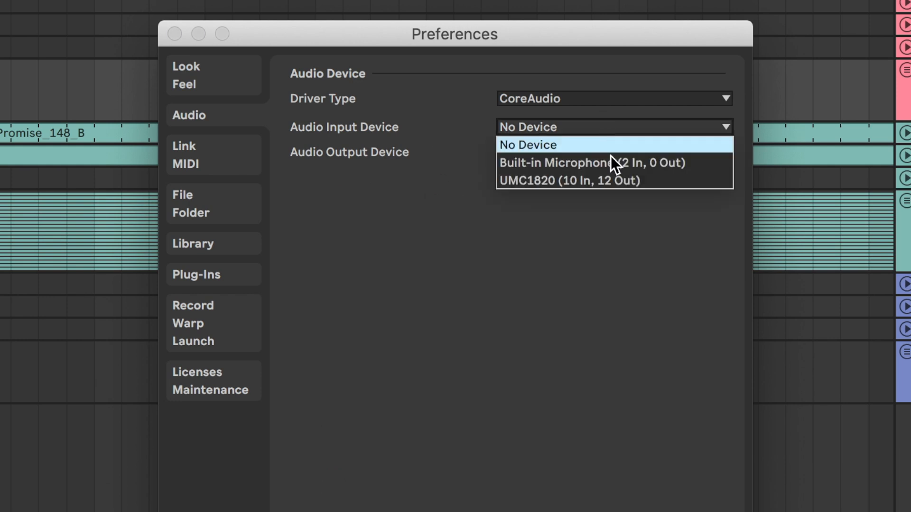
click(624, 180)
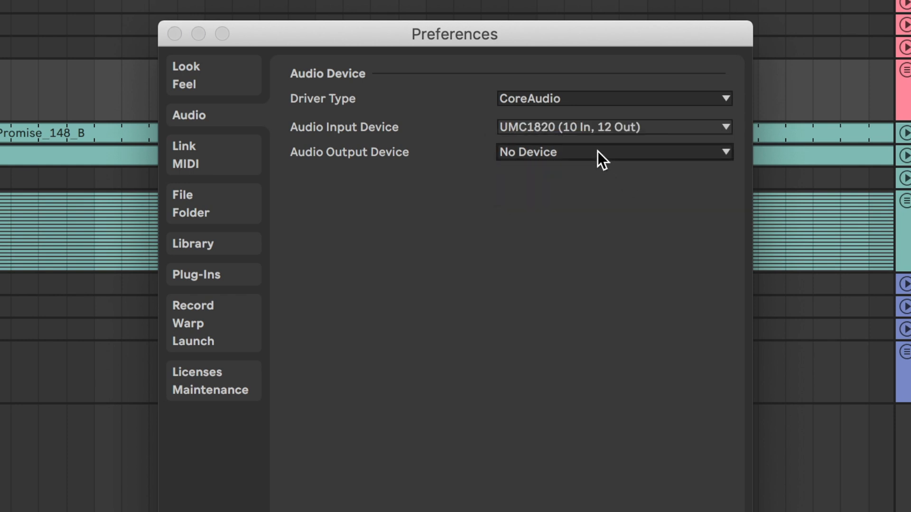
click(598, 151)
click(606, 210)
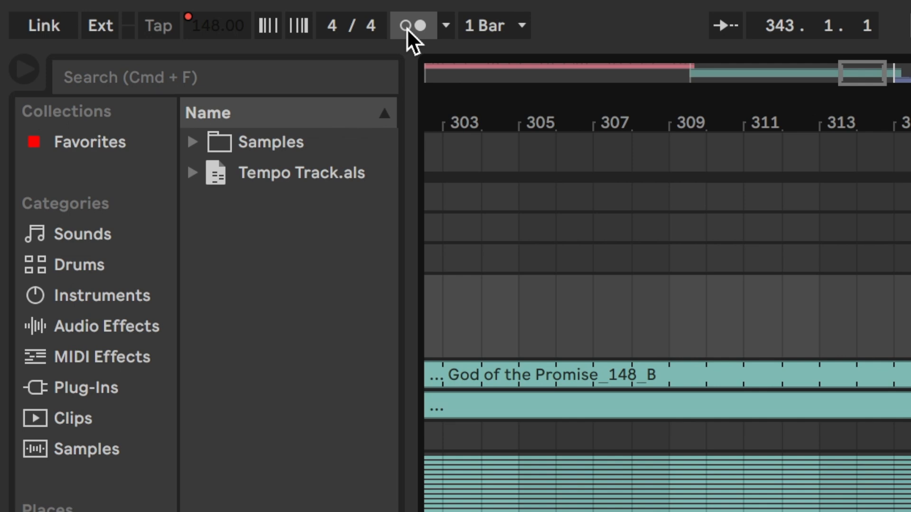
- Toggle the metronome on and off, leaving it switched on
click(406, 28)
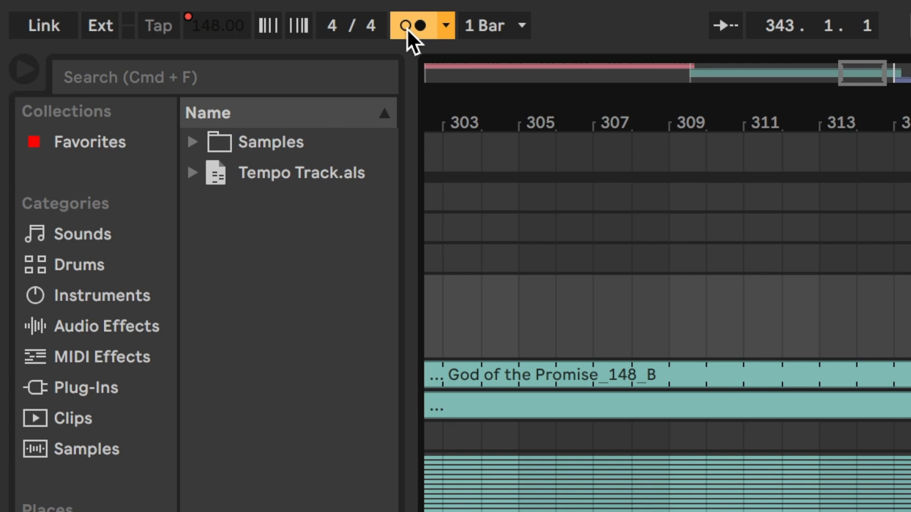
click(406, 27)
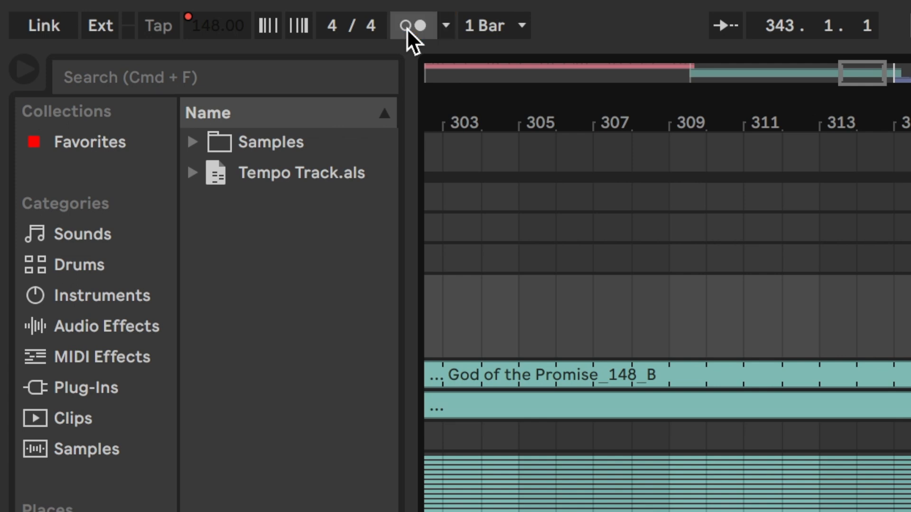
click(422, 29)
mouse_move(258, 5)
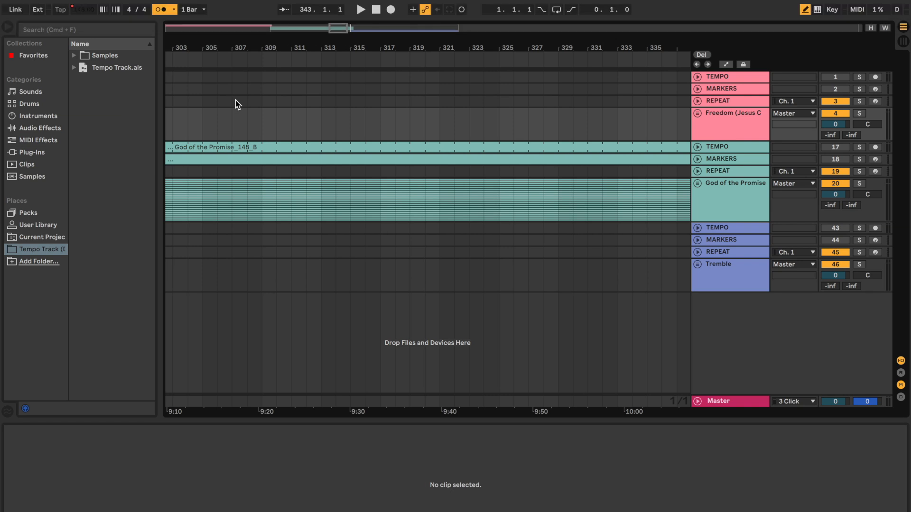
- Examine the Freedom, God of the Promise and Tremble clips and their section markers along the arrangement, both close up and as an overview
scroll(238, 104, right, 1)
scroll(287, 81, right, 10)
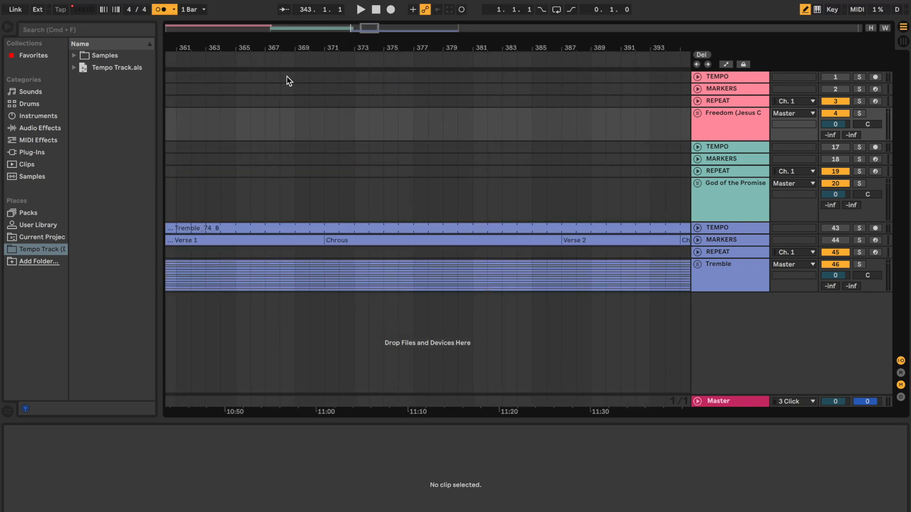
scroll(524, 142, right, 6)
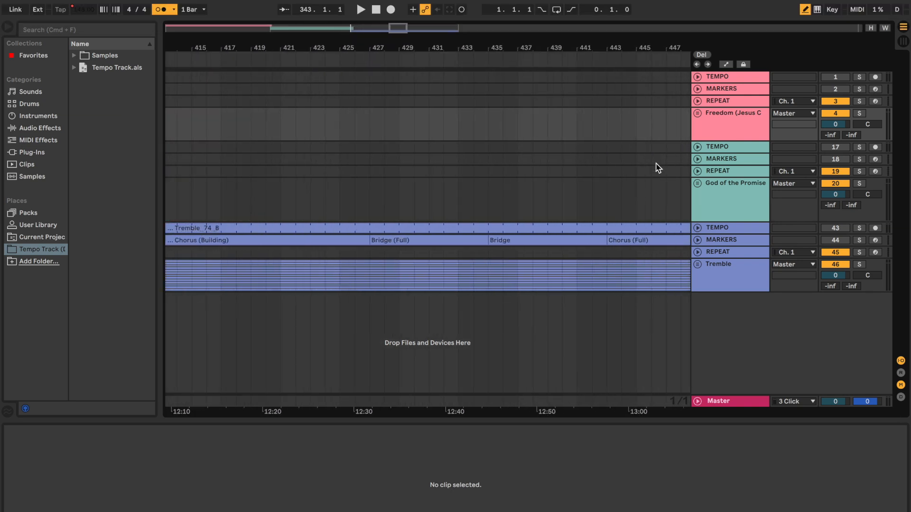
scroll(657, 167, right, 13)
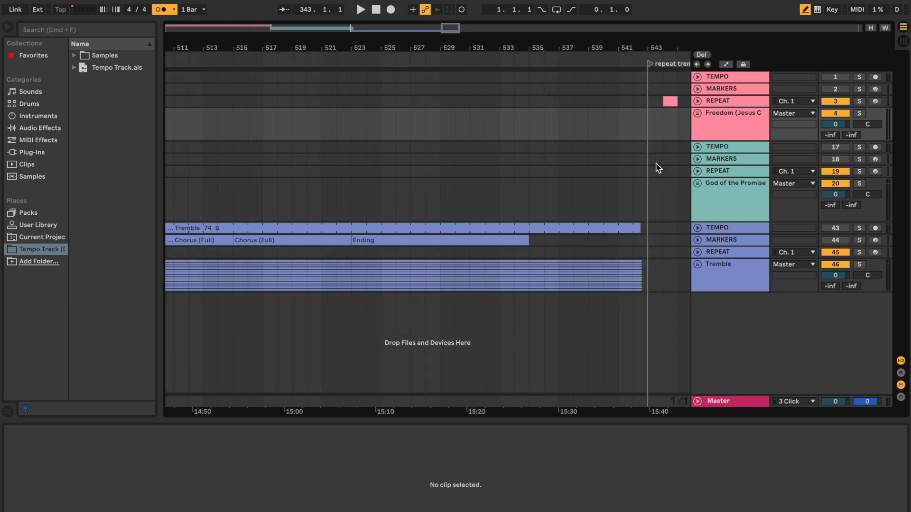
scroll(658, 167, left, 20)
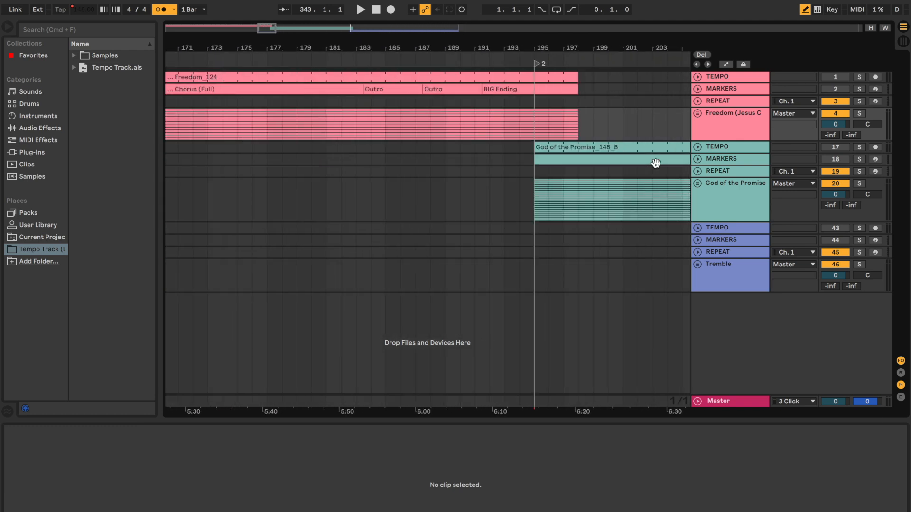
scroll(658, 167, left, 8)
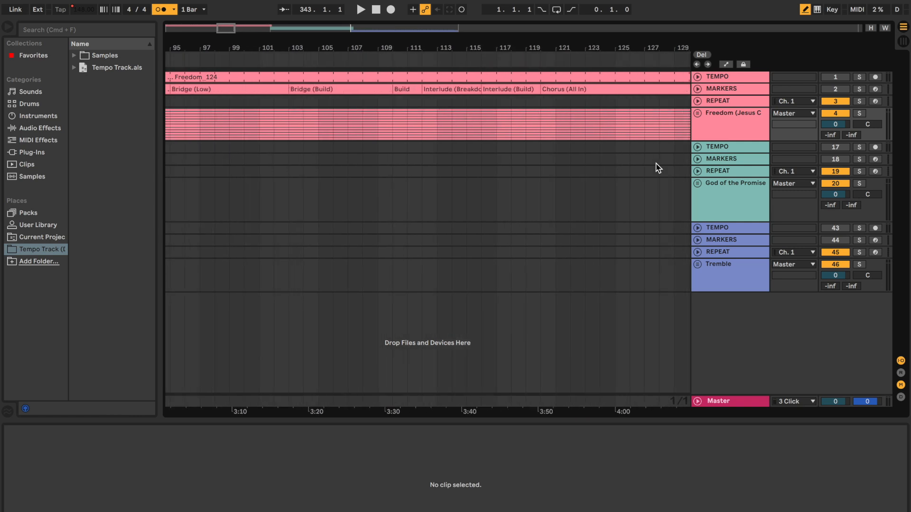
scroll(482, 142, down, 3)
scroll(483, 142, down, 5)
click(460, 137)
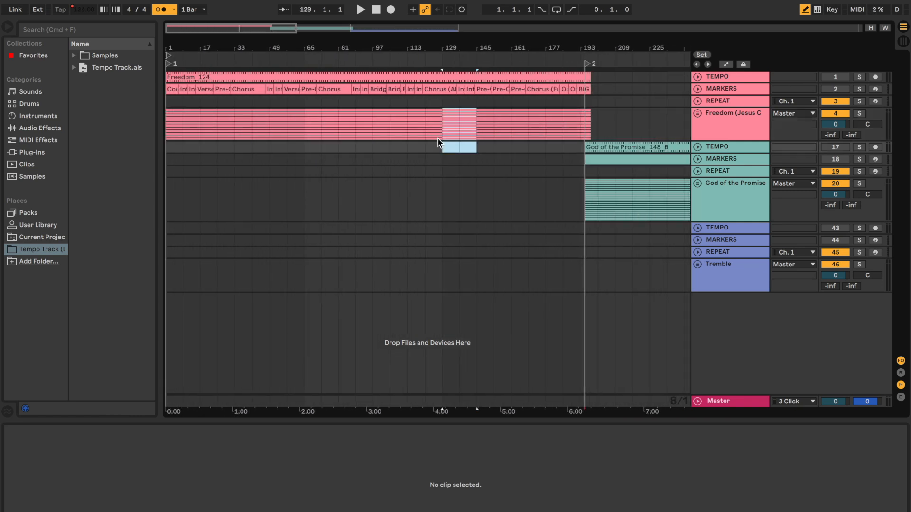
scroll(465, 136, up, 5)
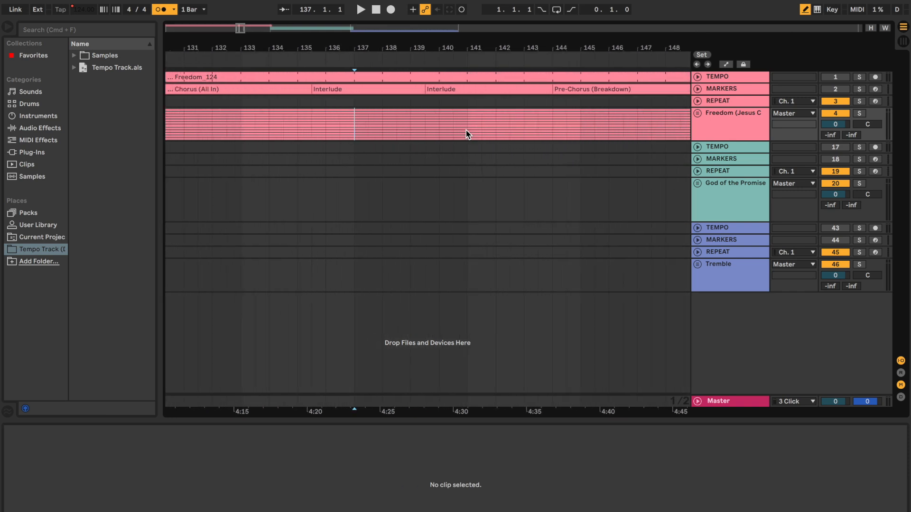
scroll(467, 134, down, 10)
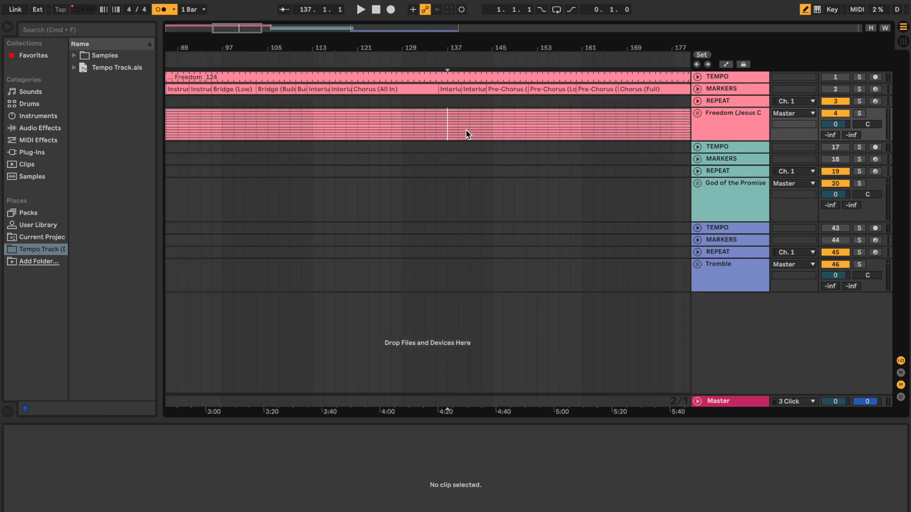
click(467, 106)
scroll(466, 107, up, 5)
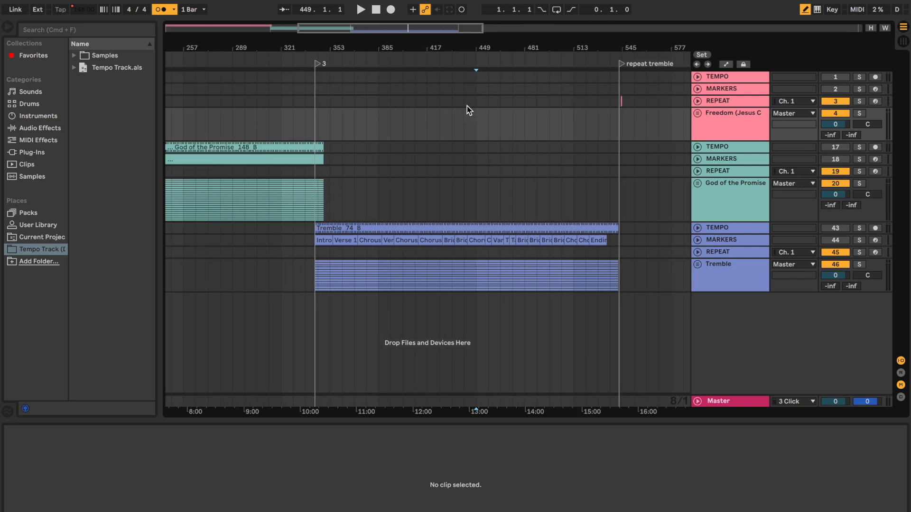
scroll(467, 106, left, 10)
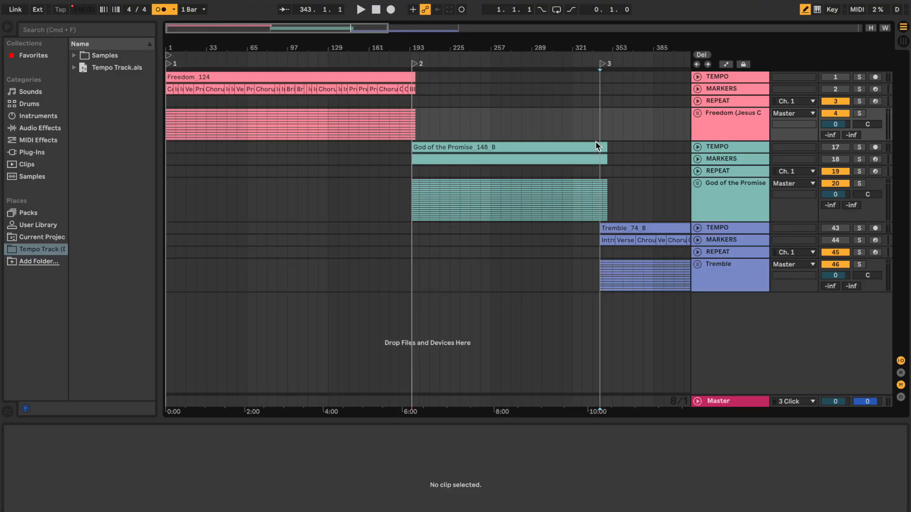
- Unfold the Freedom group and route its Guide track to Ext. Out on the 8 Cues output, leaving the track folded
click(697, 114)
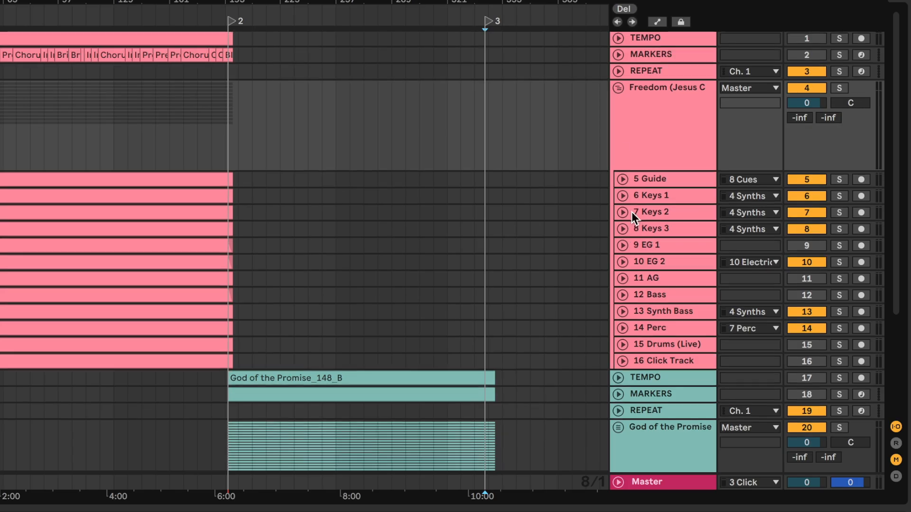
scroll(706, 203, down, 2)
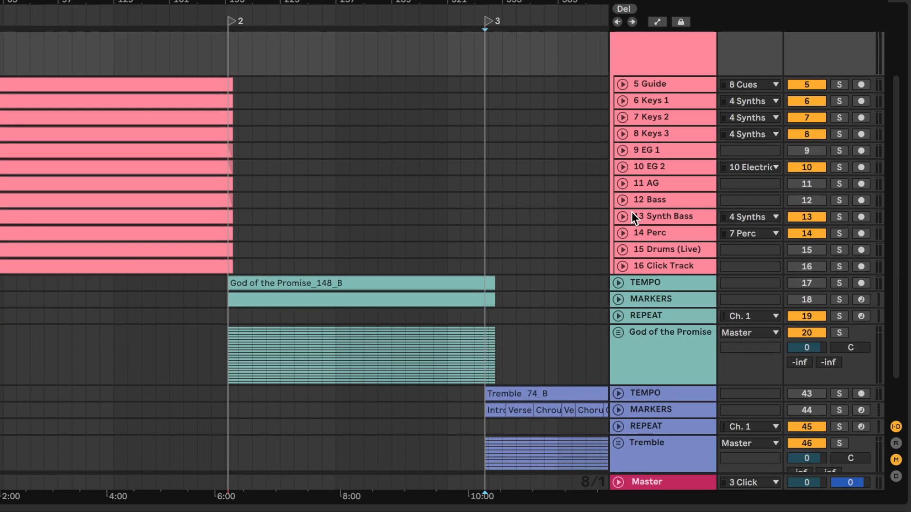
click(623, 85)
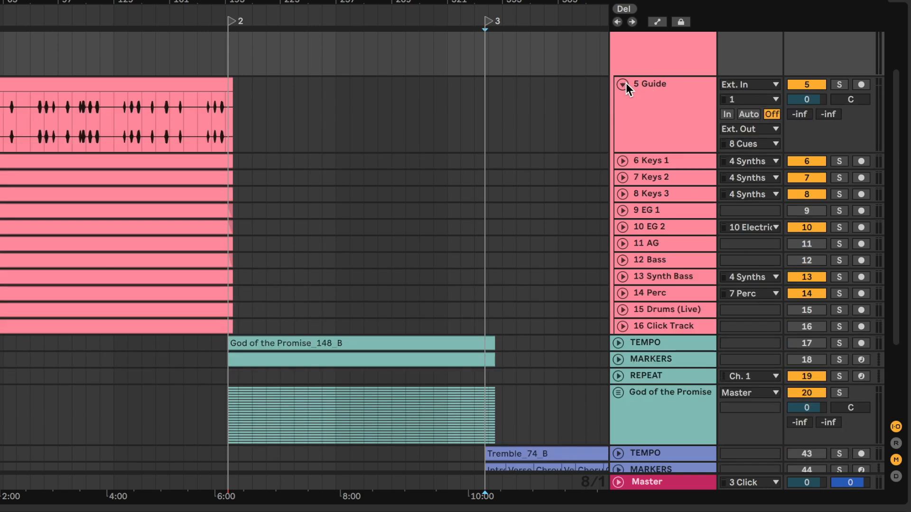
scroll(624, 84, up, 2)
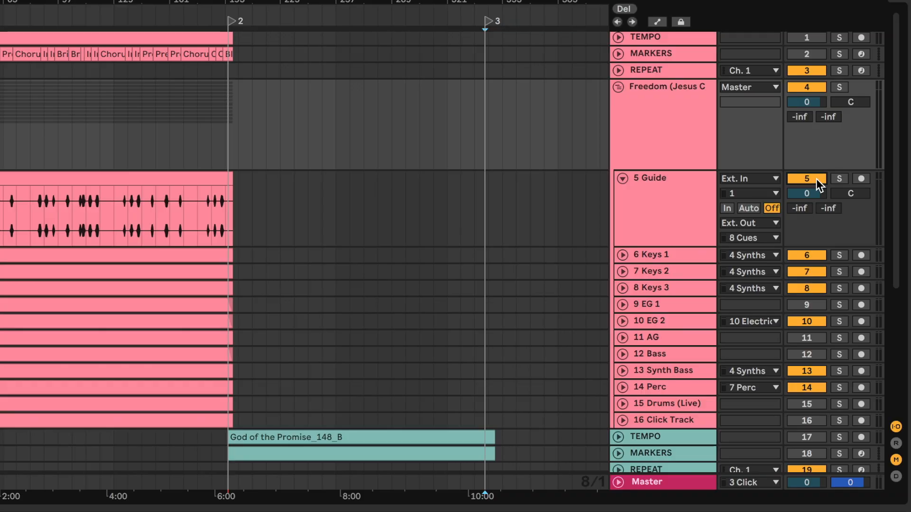
click(768, 224)
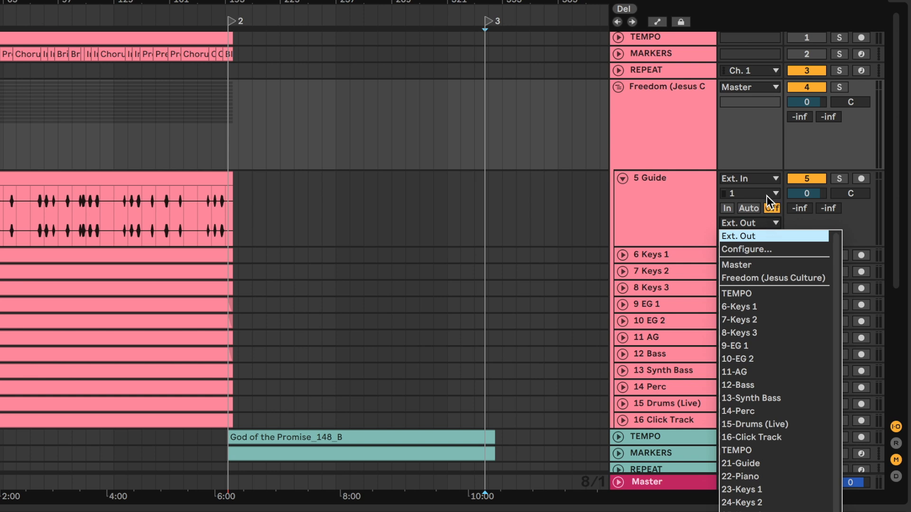
click(769, 236)
click(772, 238)
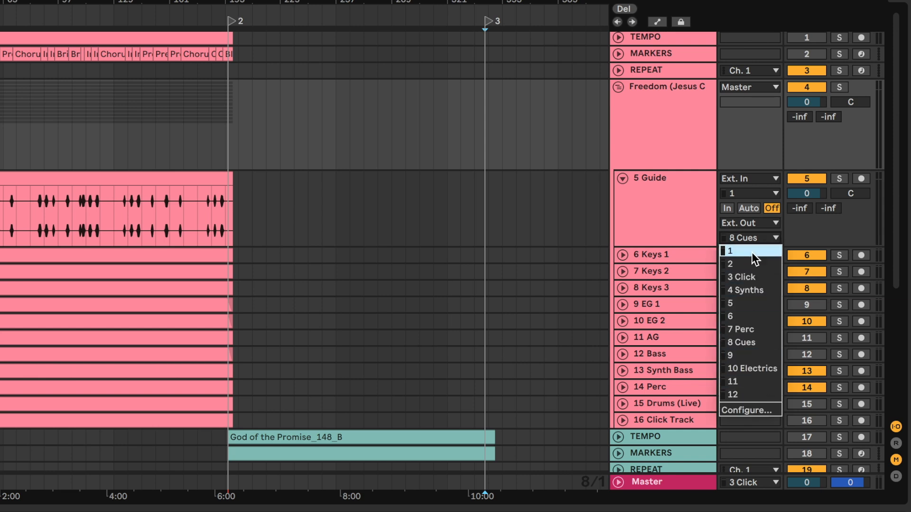
click(751, 343)
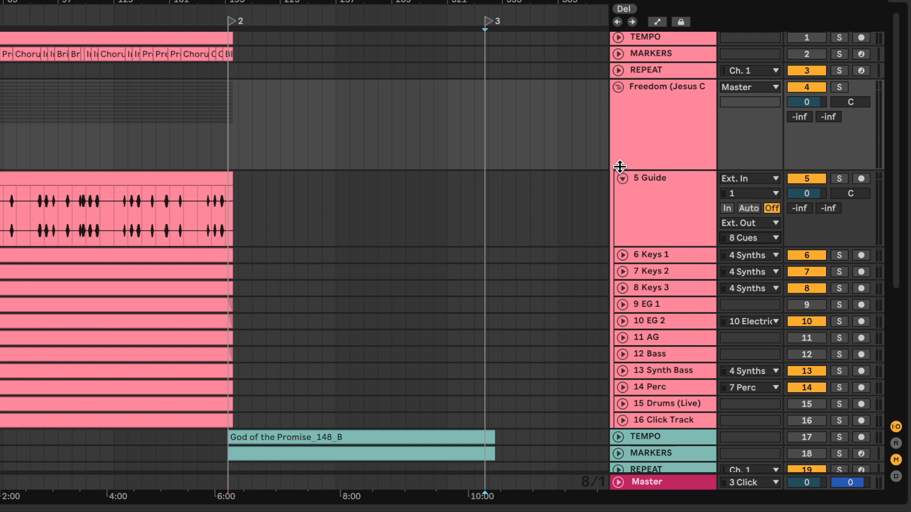
click(626, 185)
click(623, 180)
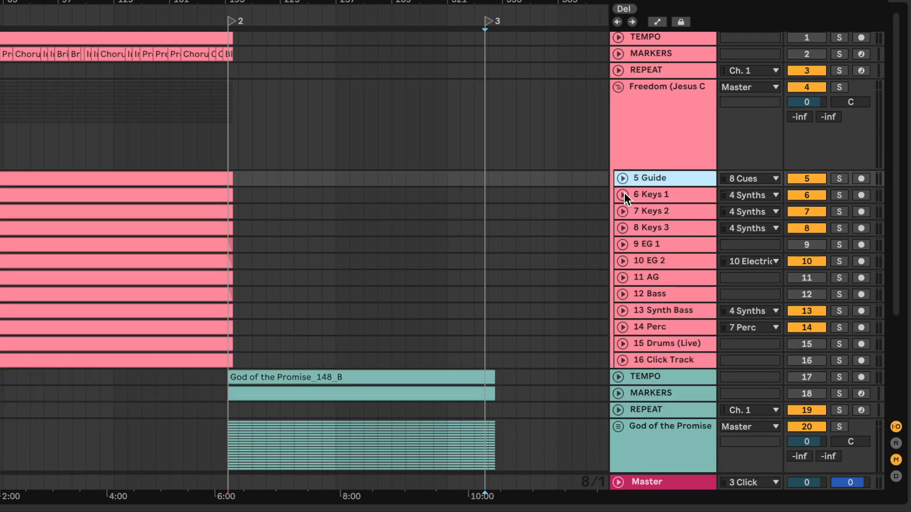
- Route the Keys 1 track to Ext. Out on the 4 Synths output and fold the track again
click(623, 195)
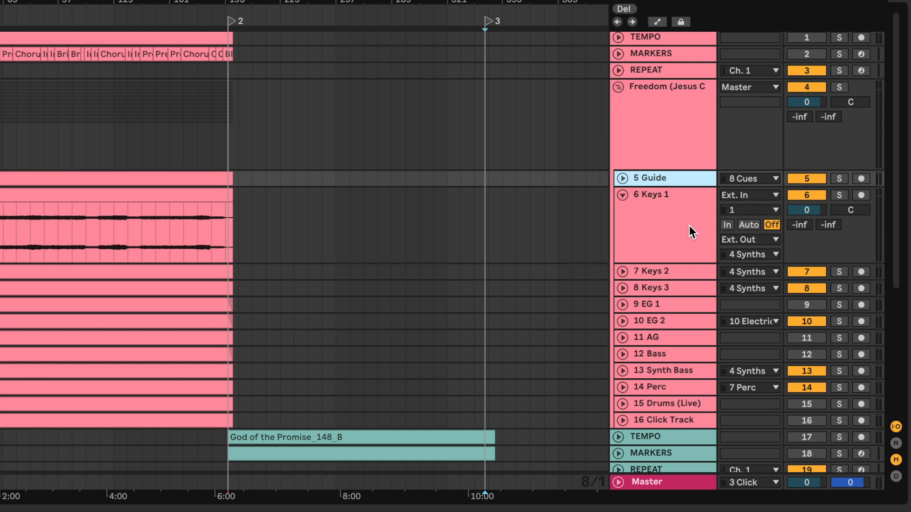
click(753, 239)
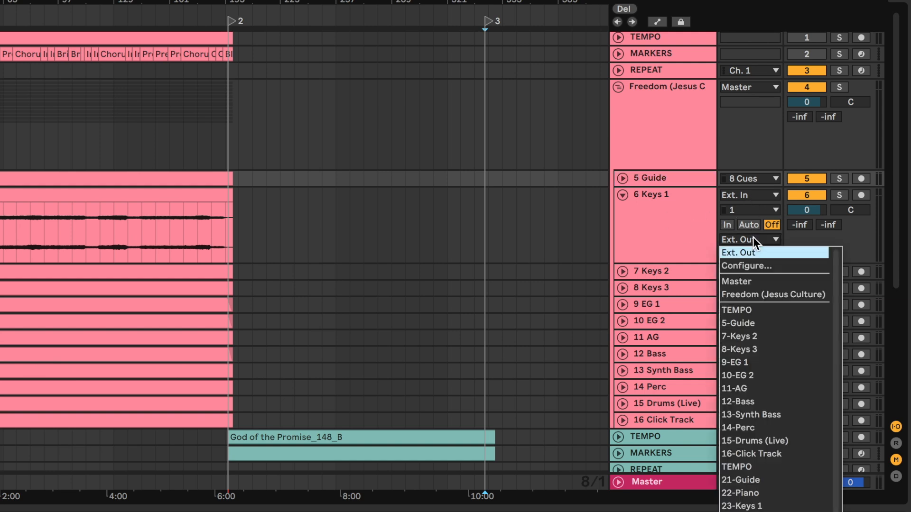
click(754, 253)
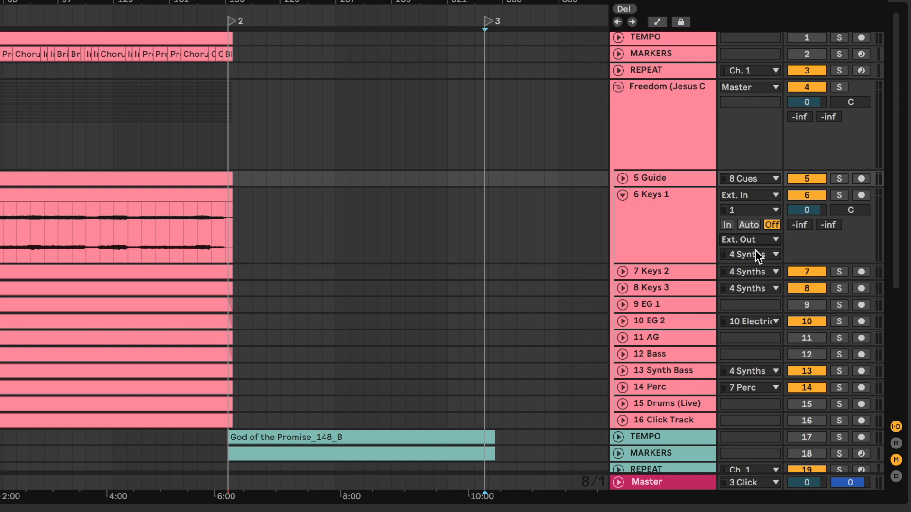
click(755, 253)
click(739, 306)
click(622, 195)
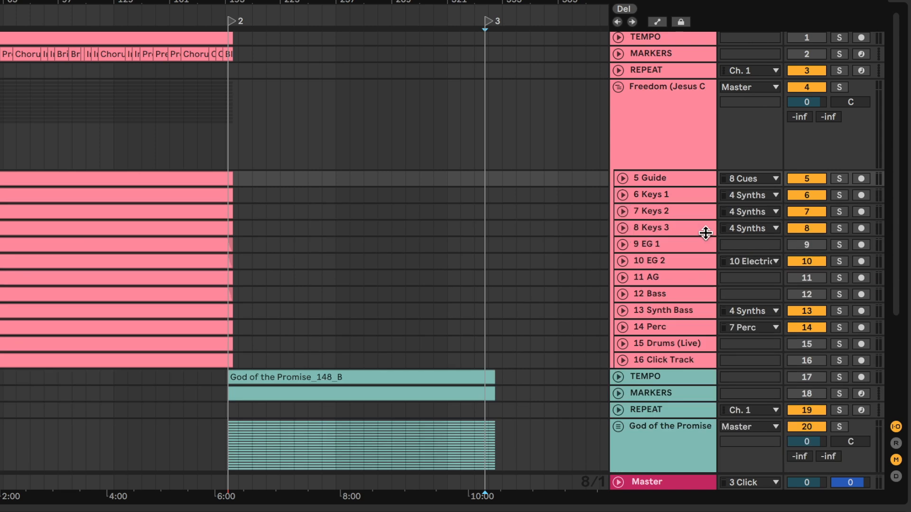
- Fold the Freedom group so its individual tracks are hidden
scroll(668, 286, down, 3)
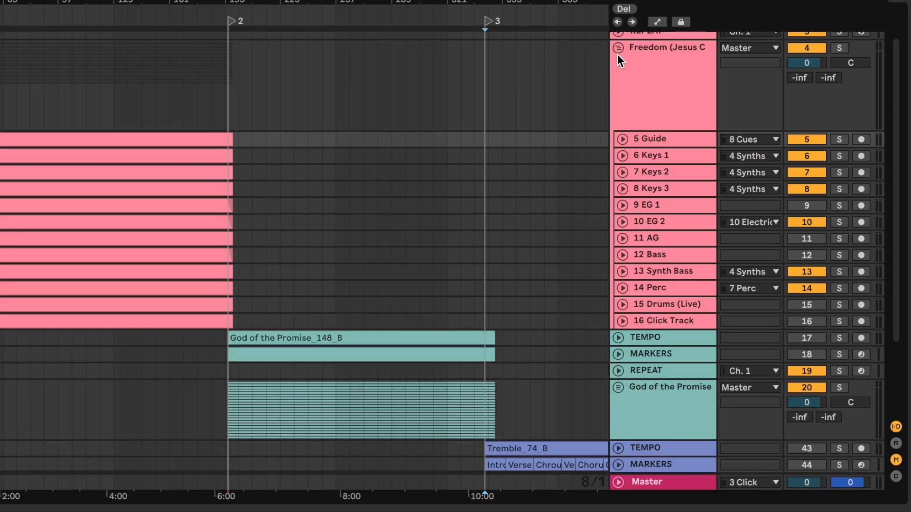
click(617, 54)
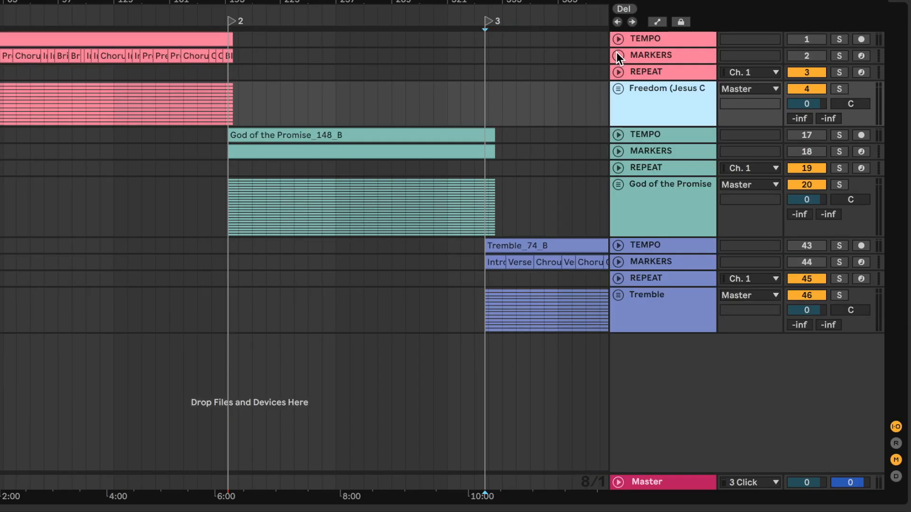
scroll(471, 99, right, 1)
click(470, 99)
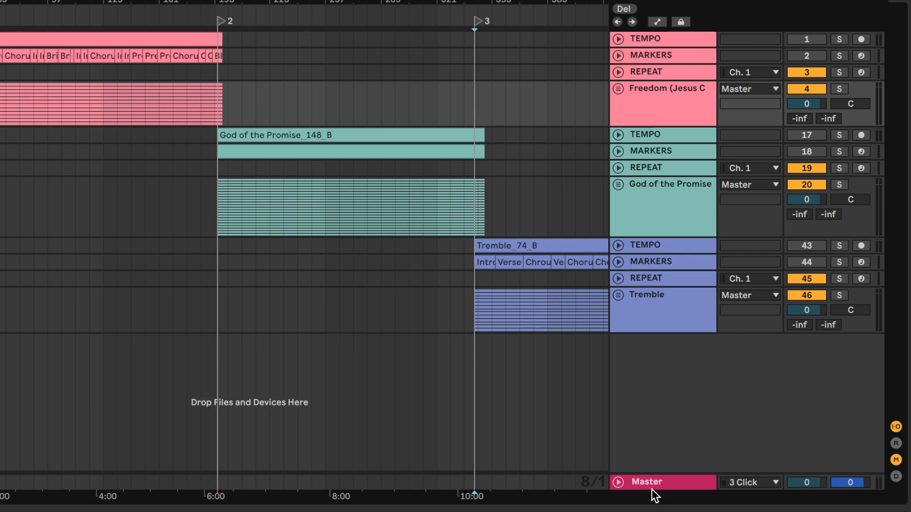
- Set the Master track's cue output to 3 Click, unfolding the track to reach it and folding it again
click(614, 482)
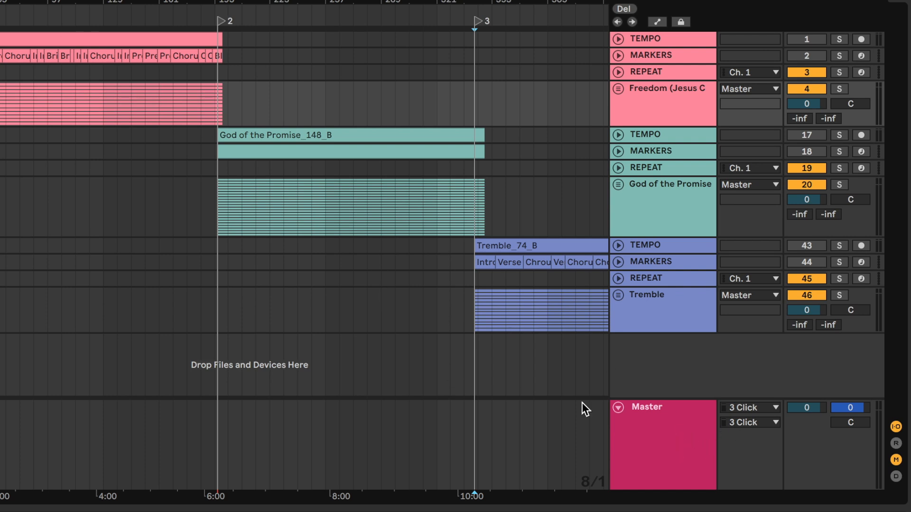
click(765, 409)
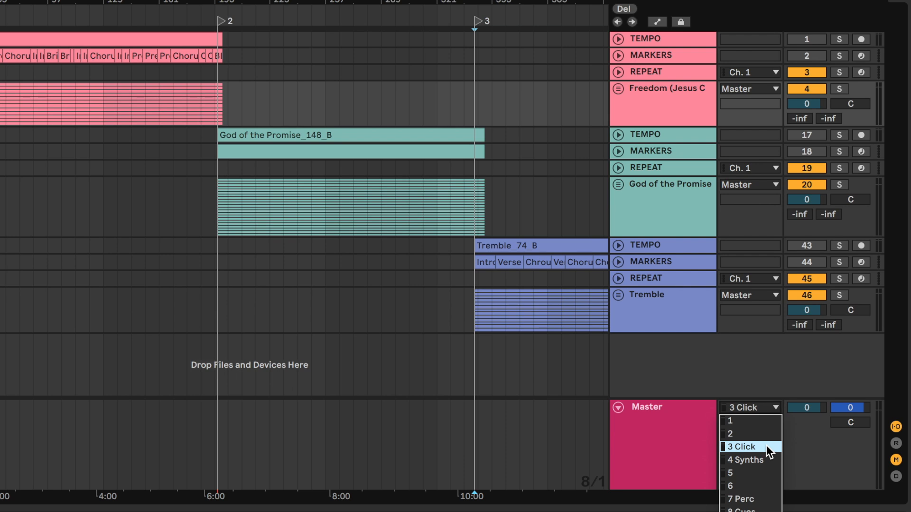
click(765, 446)
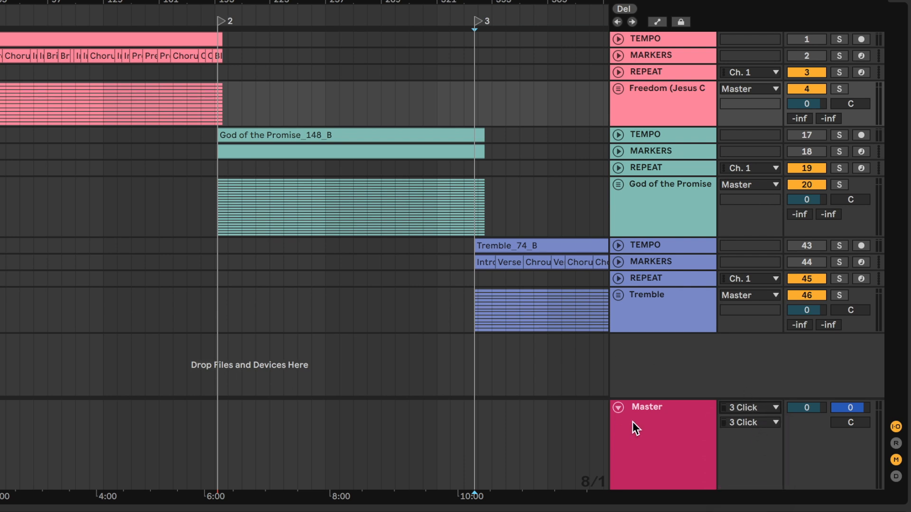
click(627, 409)
click(619, 408)
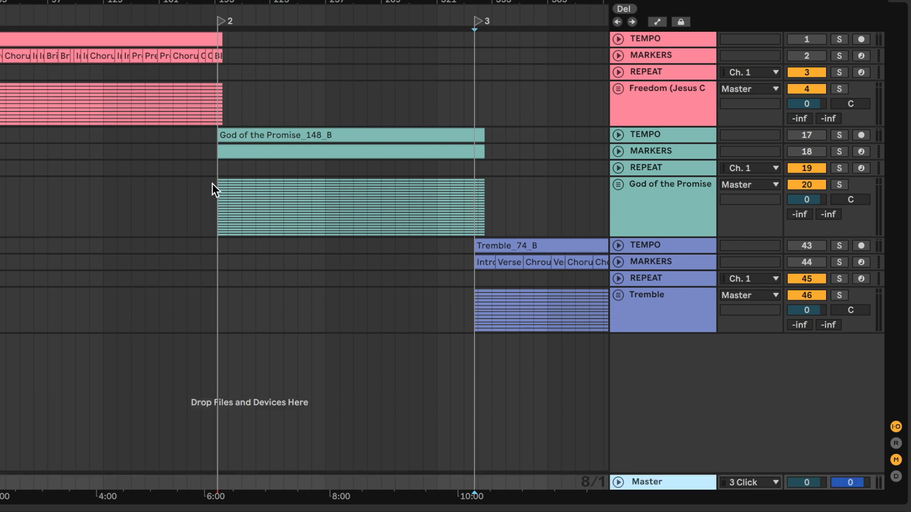
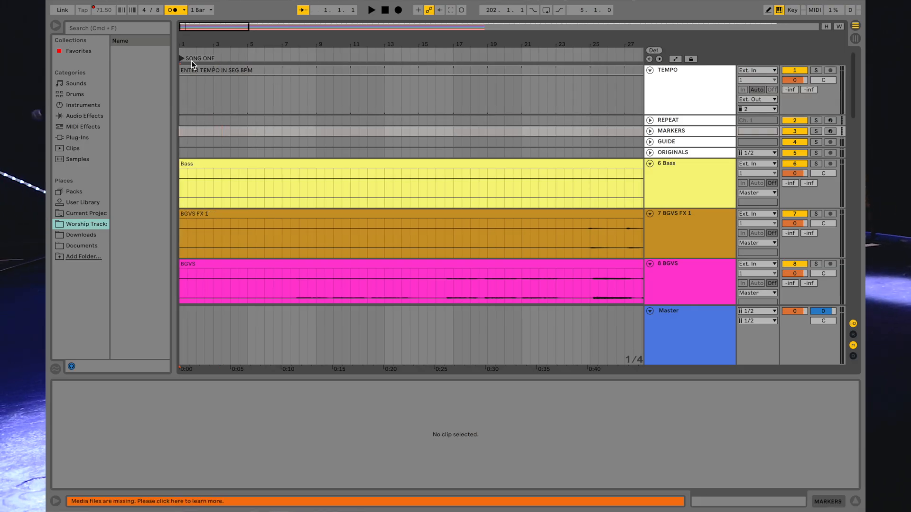
- Set the TEMPO clip's Seg. BPM to 130 and toggle its Leader setting, leaving it on
click(192, 61)
scroll(346, 130, down, 5)
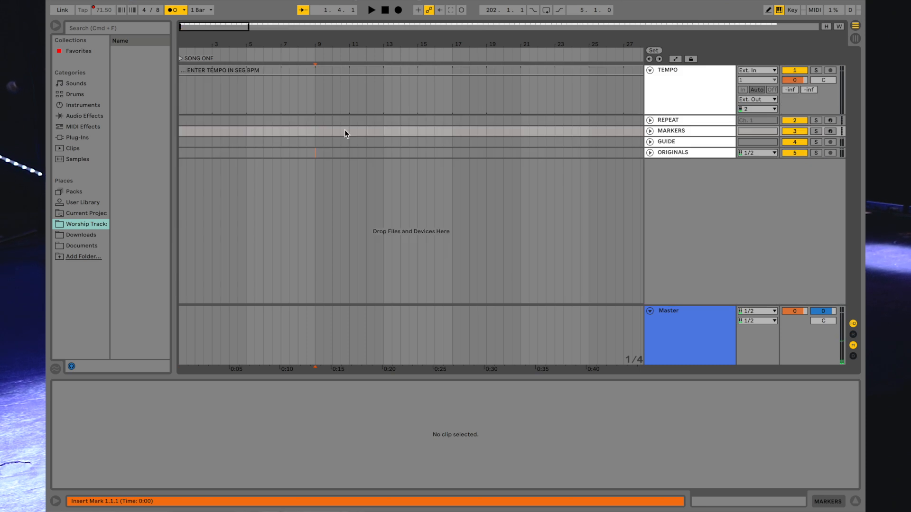
click(324, 164)
click(254, 72)
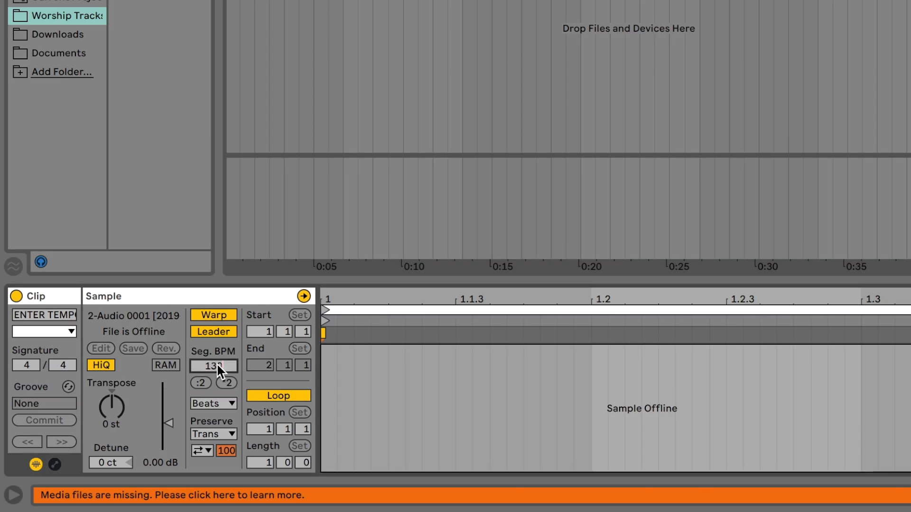
key(Return)
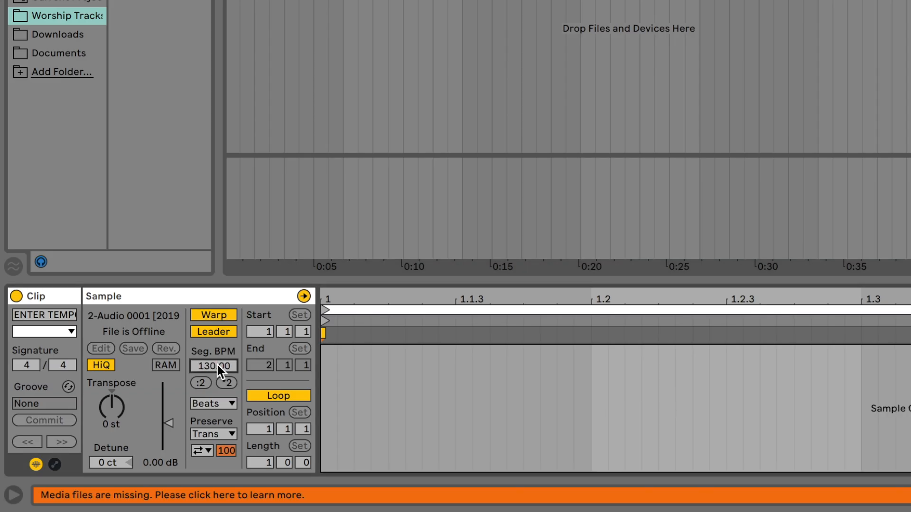
click(223, 329)
click(223, 328)
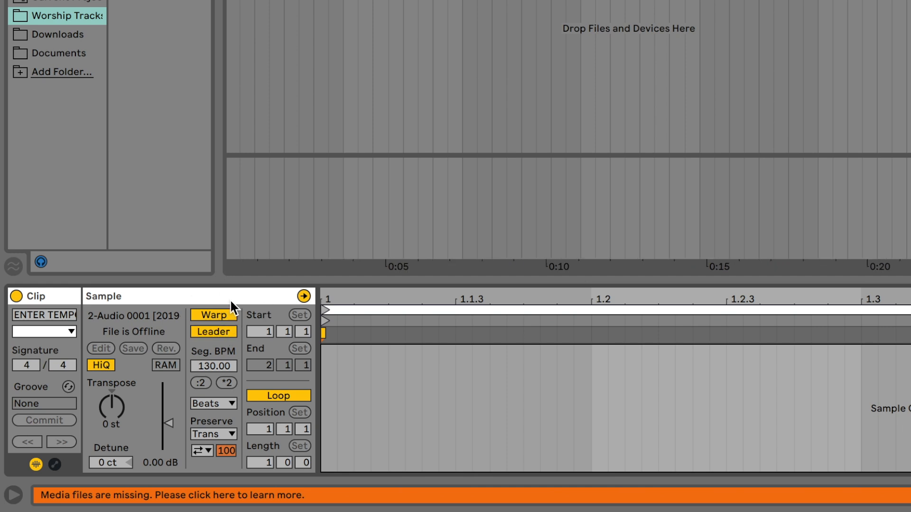
click(214, 332)
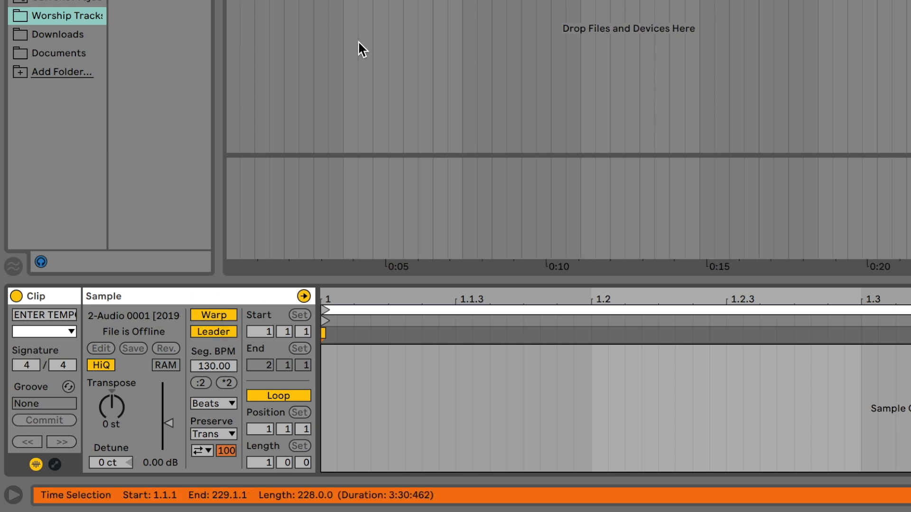
click(390, 47)
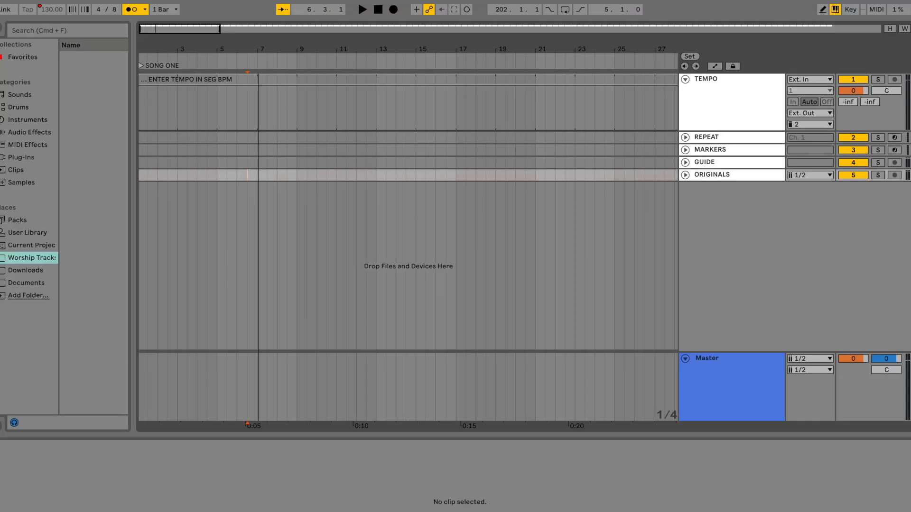
- Extend the TEMPO clip along the arrangement to bar 409
drag(247, 49, 247, 10)
drag(637, 78, 714, 87)
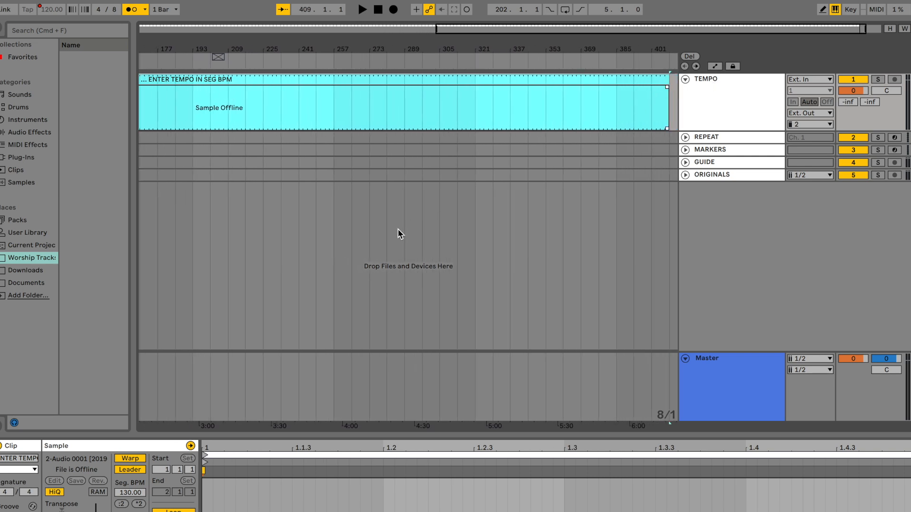
click(398, 229)
- Import all the WAV stems from Finder's MultiTracks folder as separate tracks at the start of the SONG ONE arrangement
click(191, 167)
key(super+Tab)
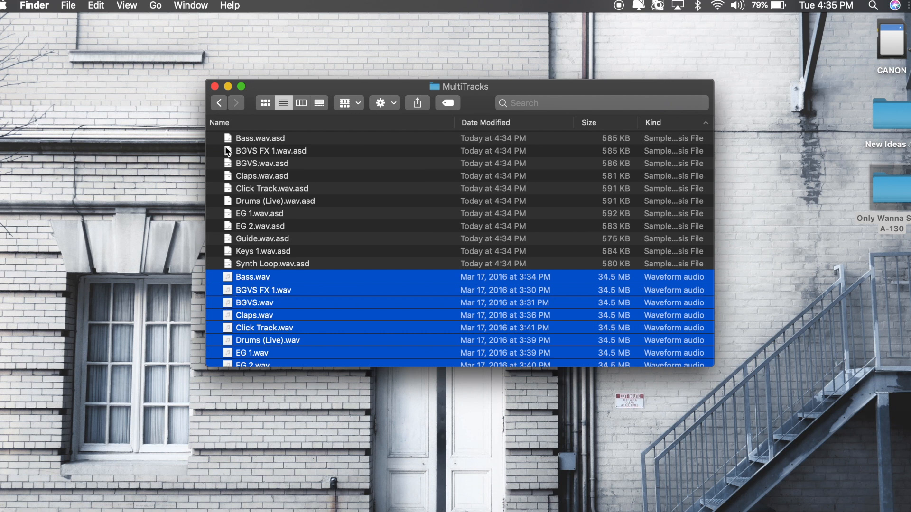
scroll(260, 307, down, 5)
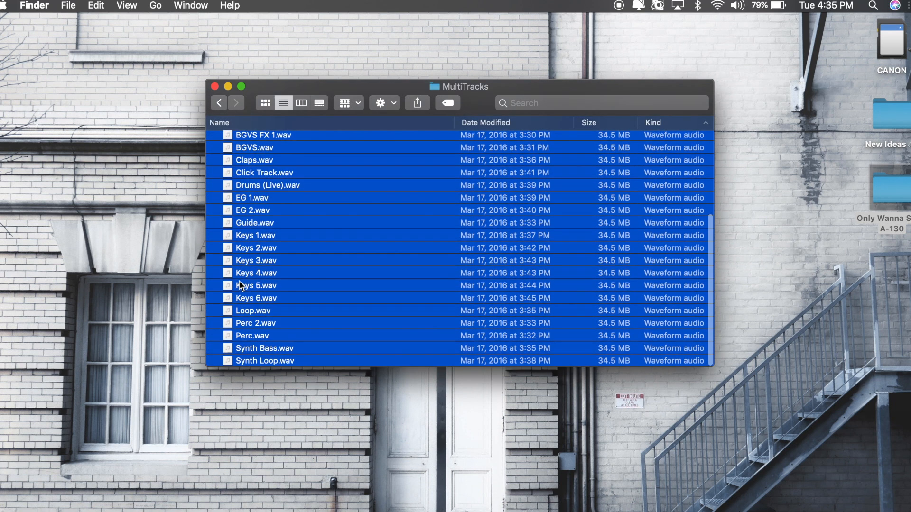
drag(225, 270, 143, 228)
key(super+Tab)
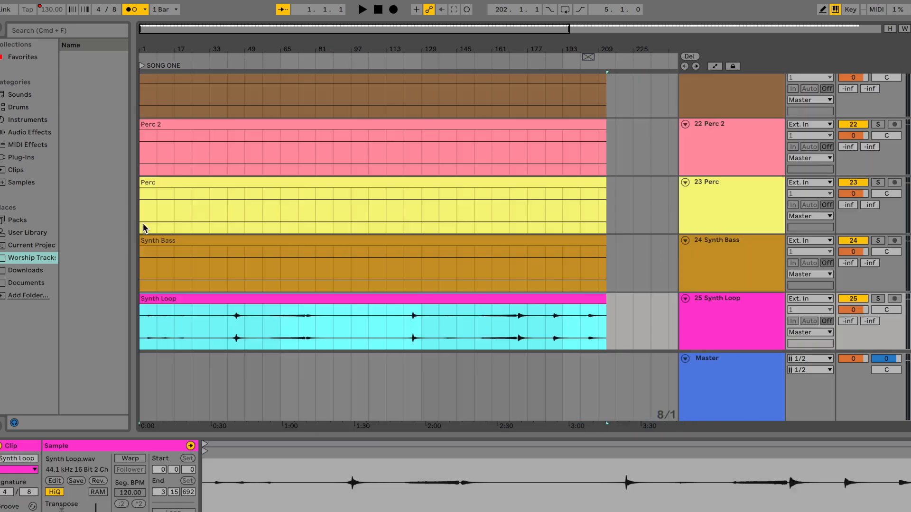
scroll(457, 211, up, 10)
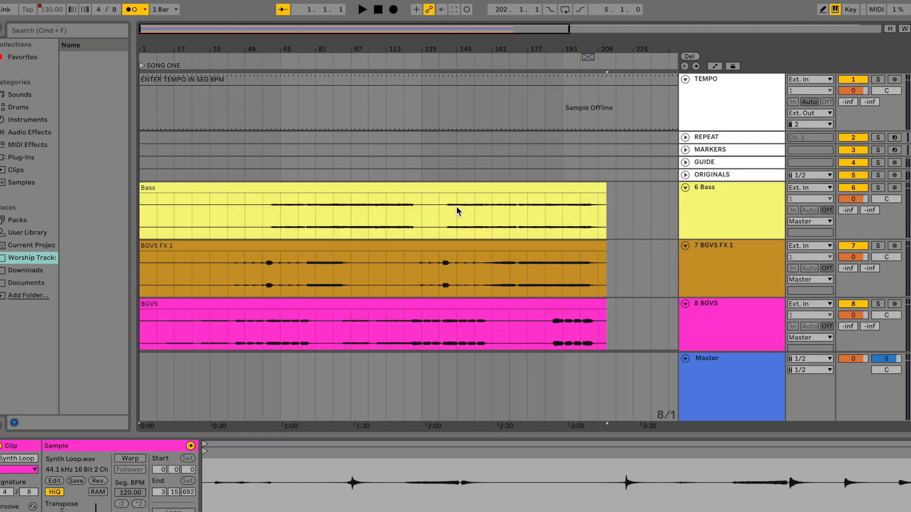
- Play the song briefly from the SONG ONE locator and stop playback
click(140, 66)
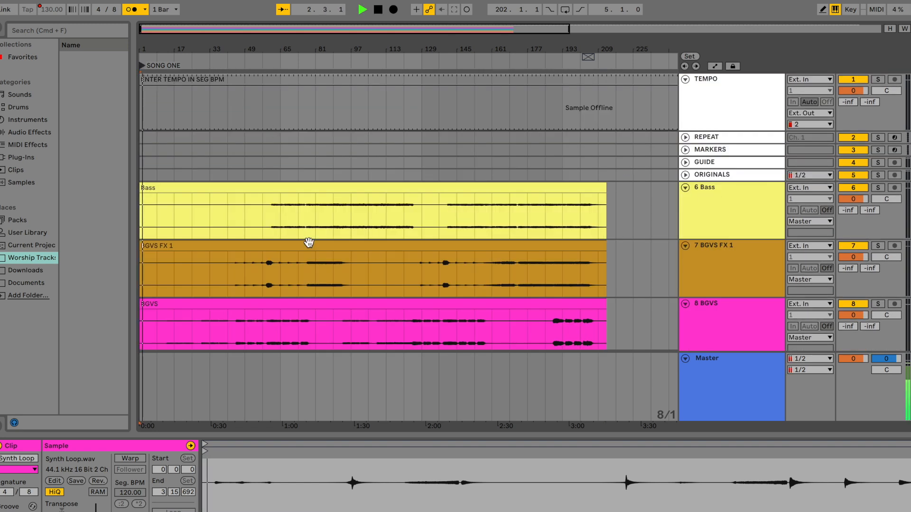
scroll(309, 242, down, 5)
key(space)
- Delete the imported Click Track track
scroll(443, 258, down, 3)
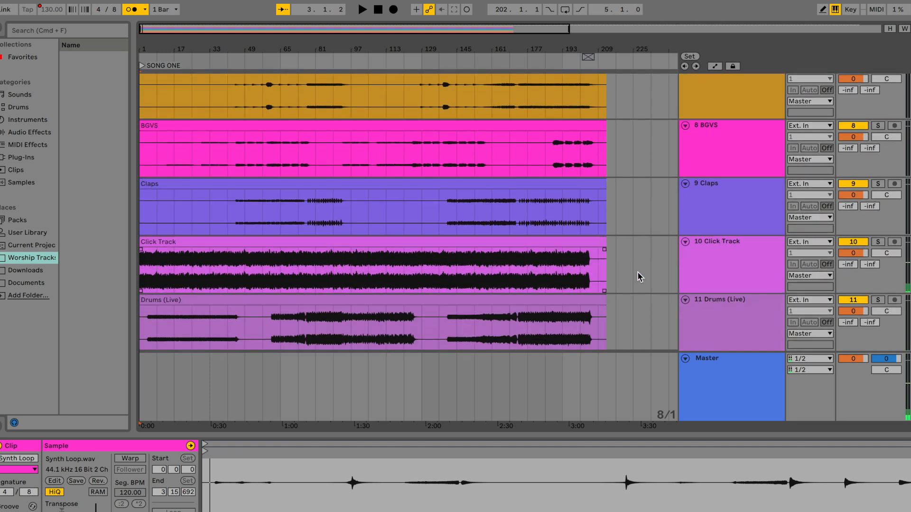
click(733, 249)
key(Delete)
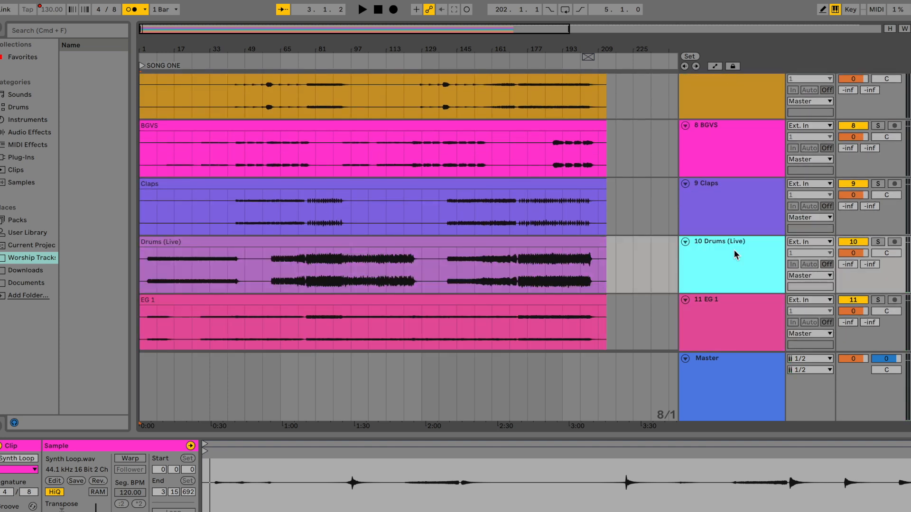
click(639, 206)
- Group all the imported stem tracks from Bass through Synth Loop into one group track
scroll(639, 207, up, 4)
click(720, 196)
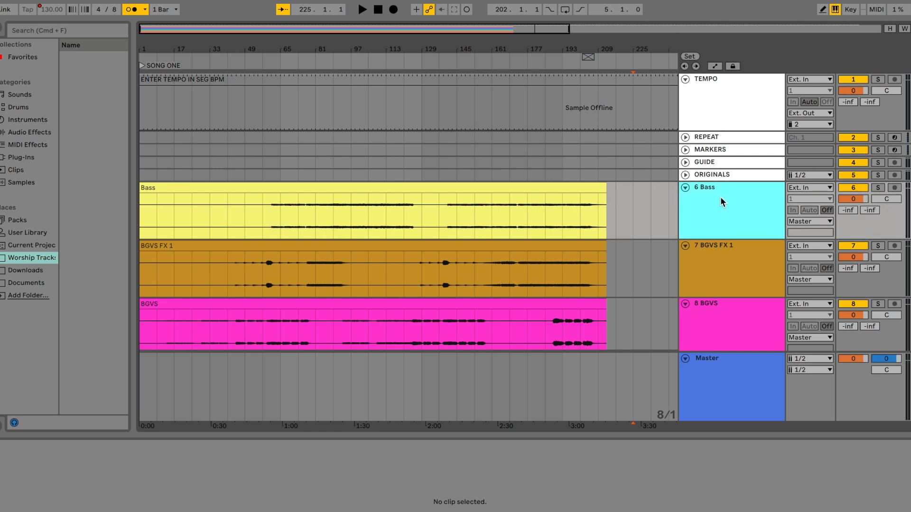
scroll(650, 263, down, 6)
scroll(650, 264, down, 10)
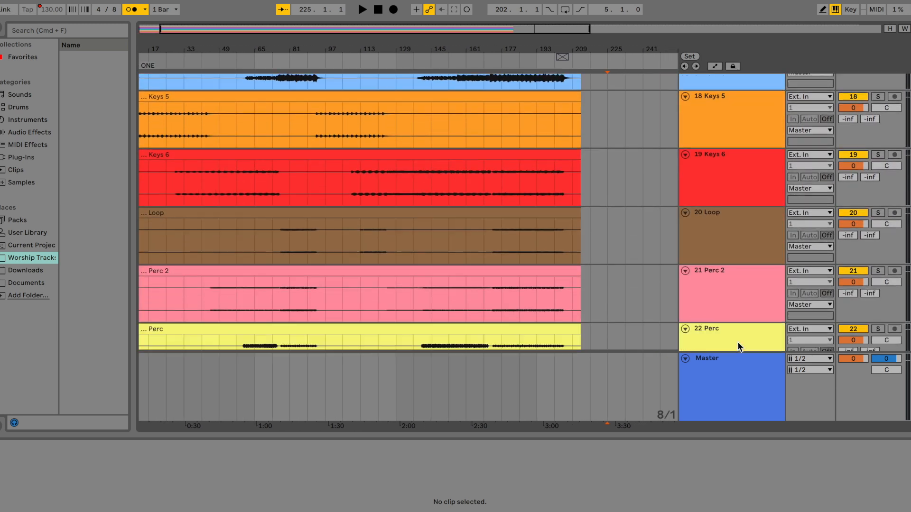
scroll(739, 343, down, 4)
shift+click(734, 285)
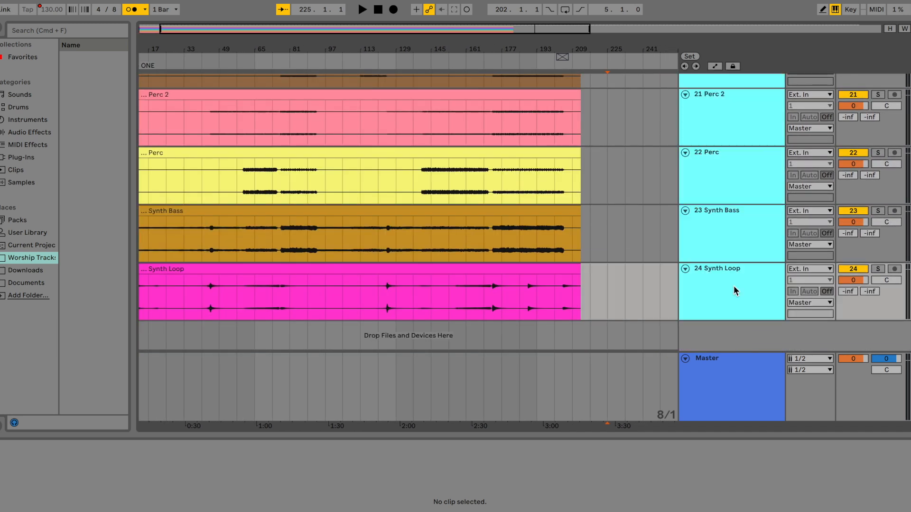
right_click(726, 278)
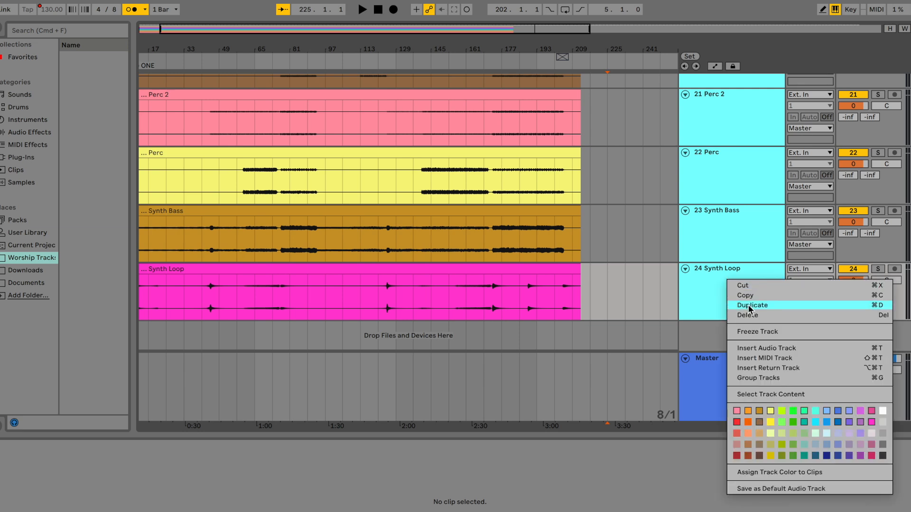
click(766, 378)
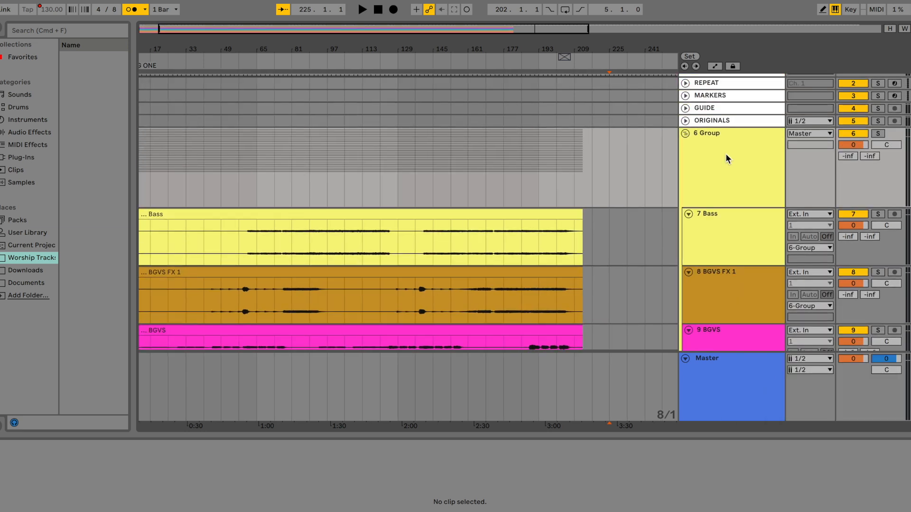
- Rename the new group track Only Wanna Sing_130_A
click(724, 154)
key(super+r)
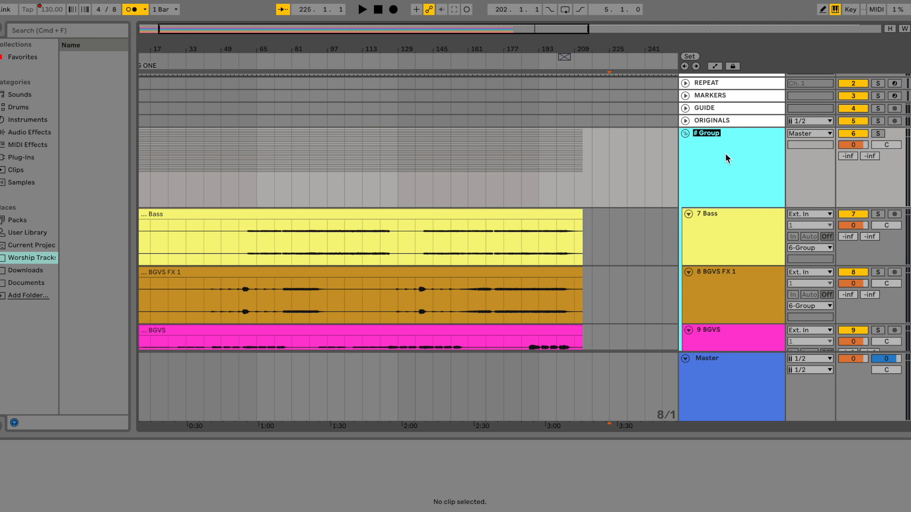
text(Only Wanna Sing_130_A)
key(Return)
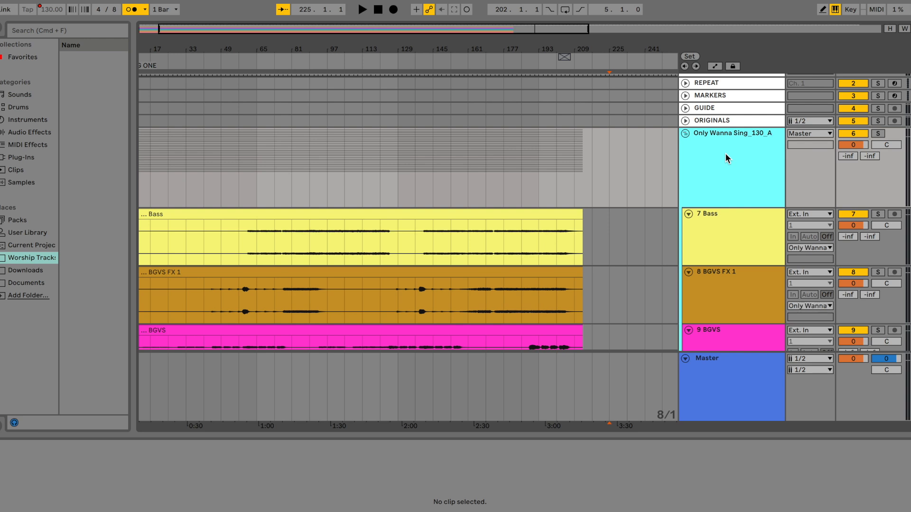
- Assign the group track's yellow color to all its grouped tracks and clips
click(663, 180)
click(727, 150)
right_click(731, 167)
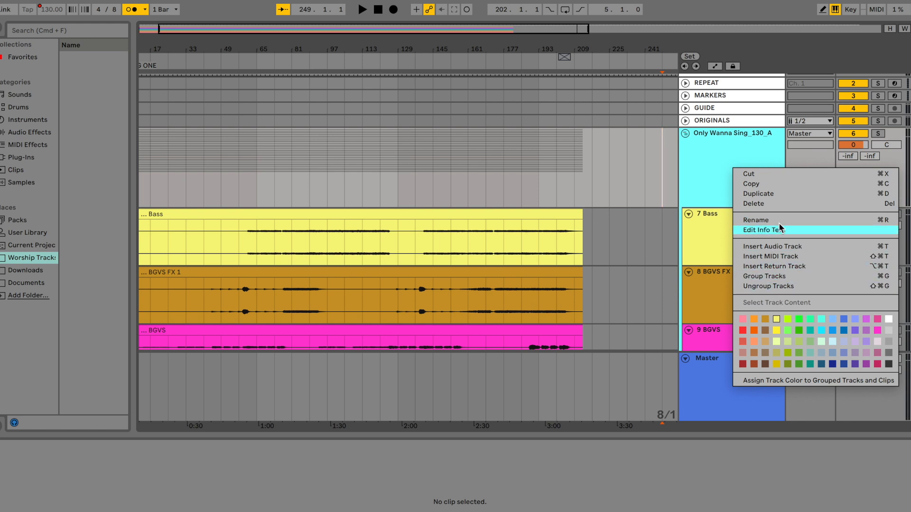
click(776, 382)
click(644, 170)
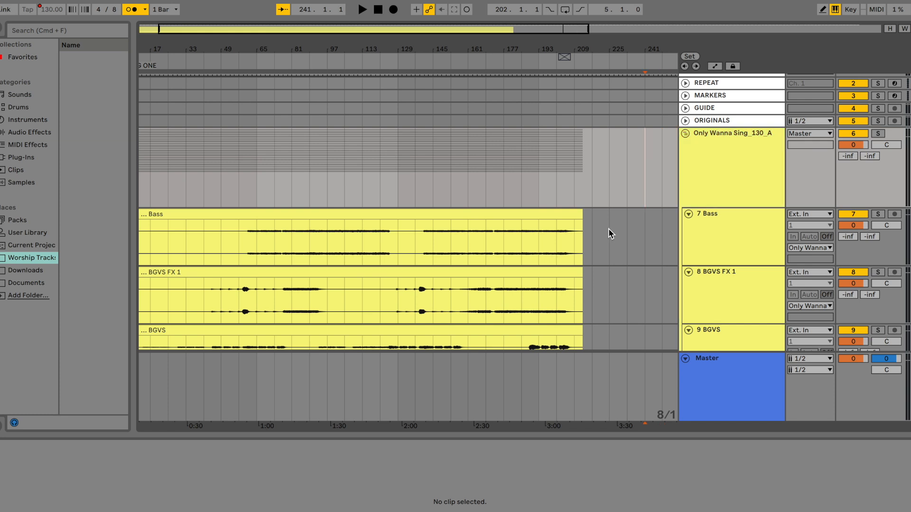
- Collapse and re-expand the Only Wanna Sing_130_A group track
click(687, 134)
click(685, 137)
click(686, 137)
click(685, 188)
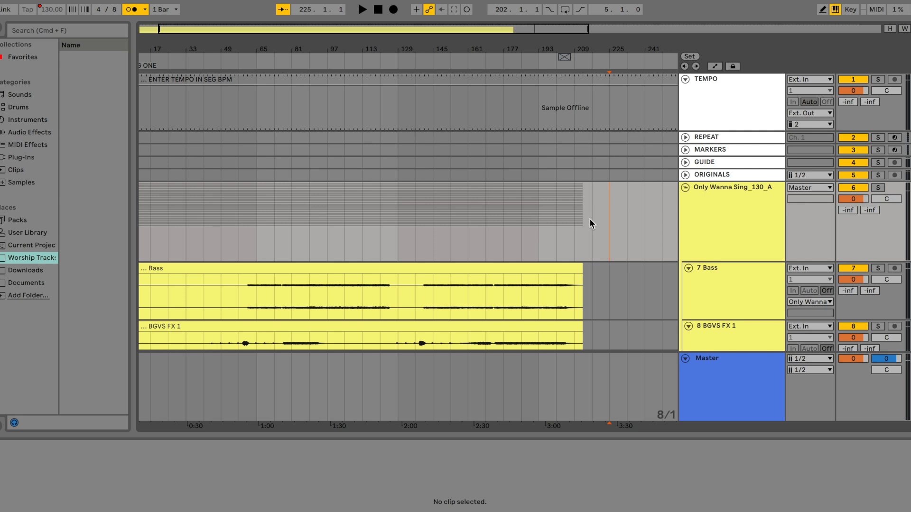
- Move the Guide track to the top of the Only Wanna Sing_130_A group, directly above Bass
key(Home)
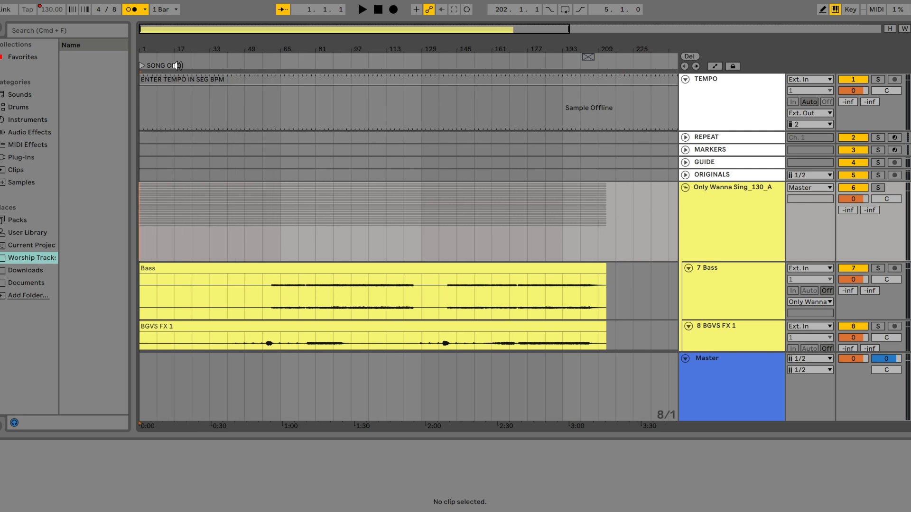
drag(163, 48, 164, 76)
click(209, 164)
scroll(209, 165, left, 3)
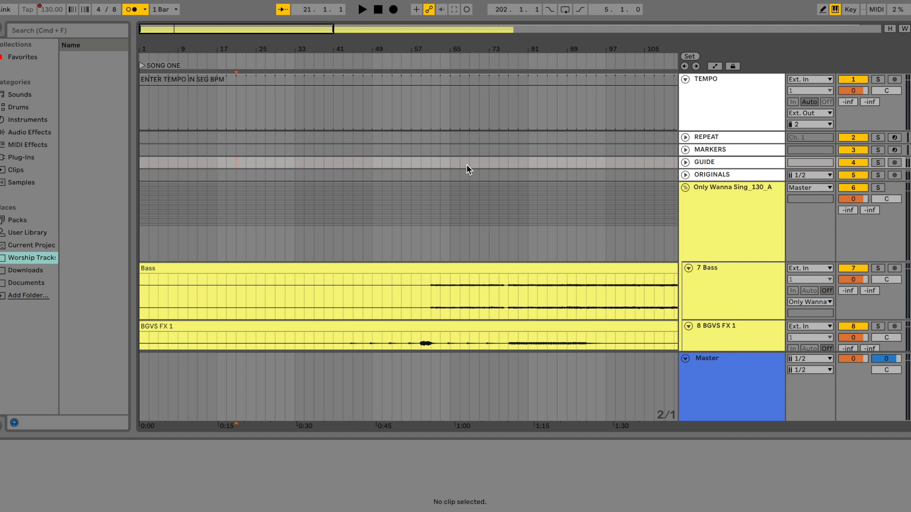
scroll(494, 226, down, 10)
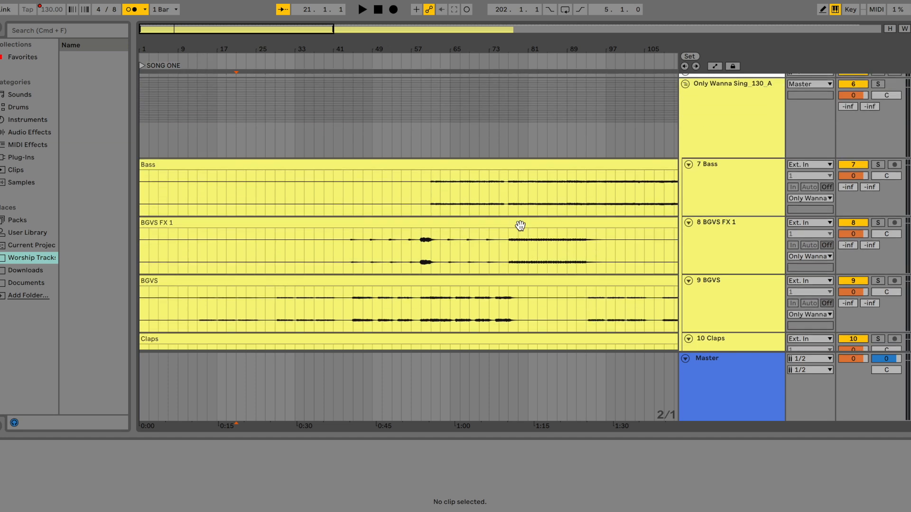
scroll(520, 225, down, 10)
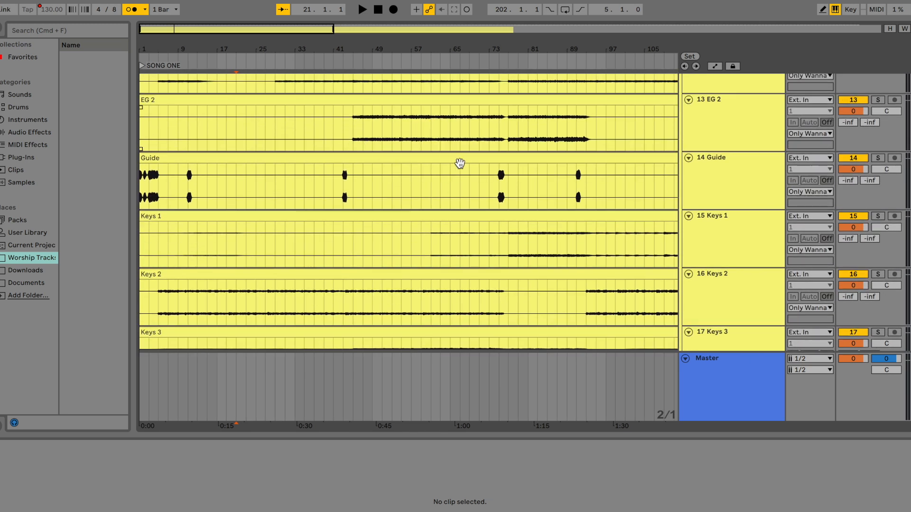
drag(761, 181, 701, 249)
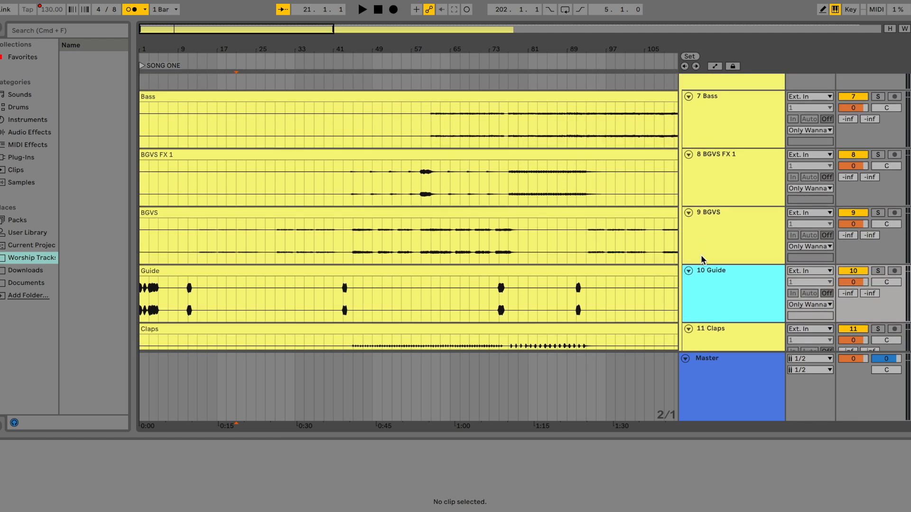
drag(710, 280, 665, 118)
scroll(507, 132, up, 5)
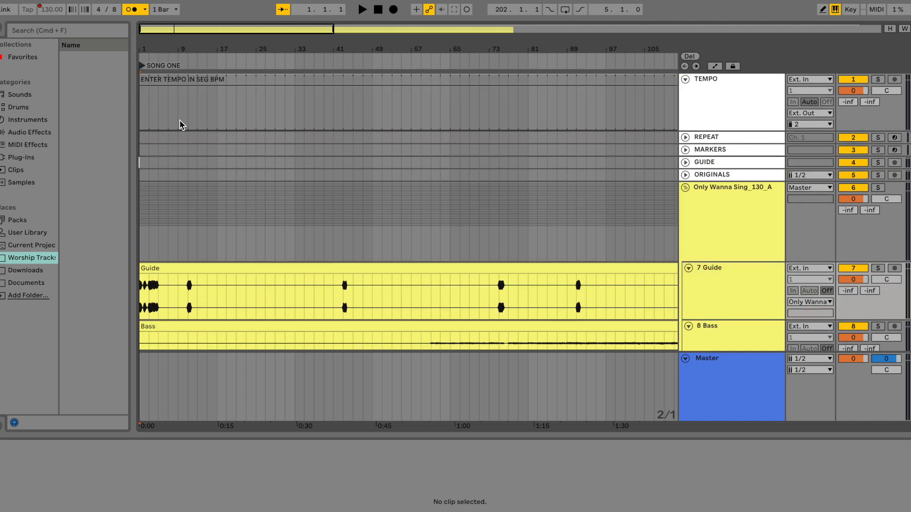
- Create an empty MIDI clip on the MARKERS track from bar 1 to bar 15 and name it Intro
click(172, 139)
click(164, 148)
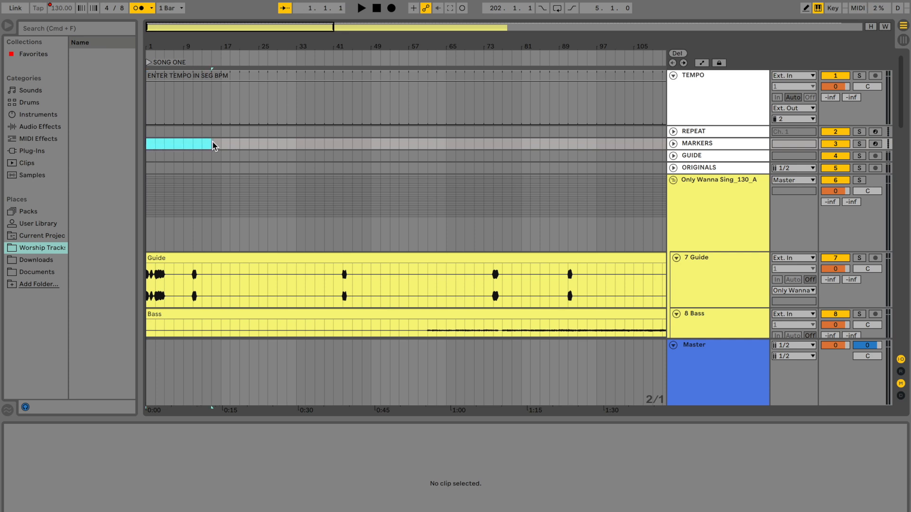
key(super+shift+m)
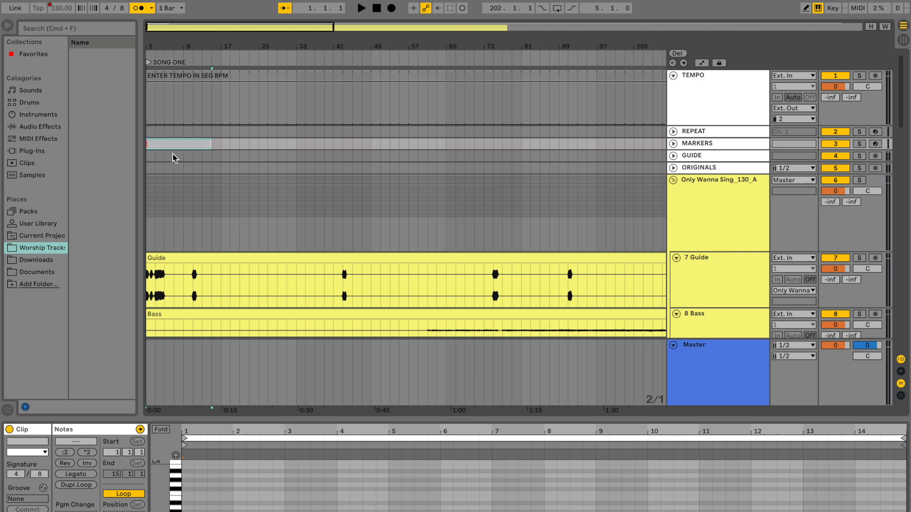
click(183, 169)
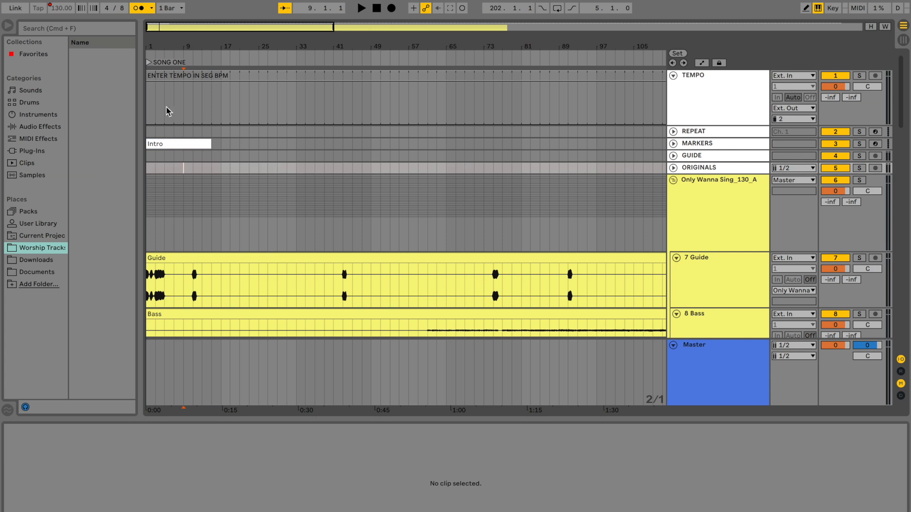
- Play the song from the SONG ONE locator and adjust the Intro marker clip to end at bar 13
click(147, 64)
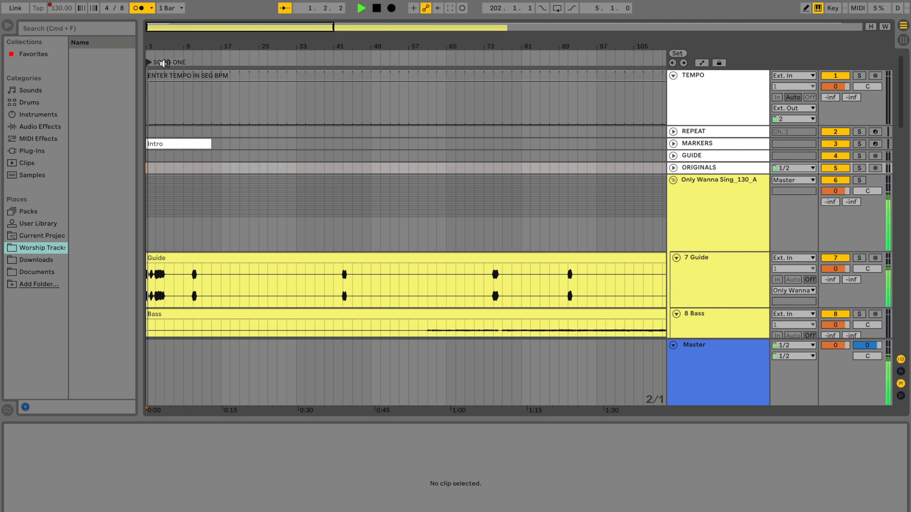
key(XF86AudioRaiseVolume)
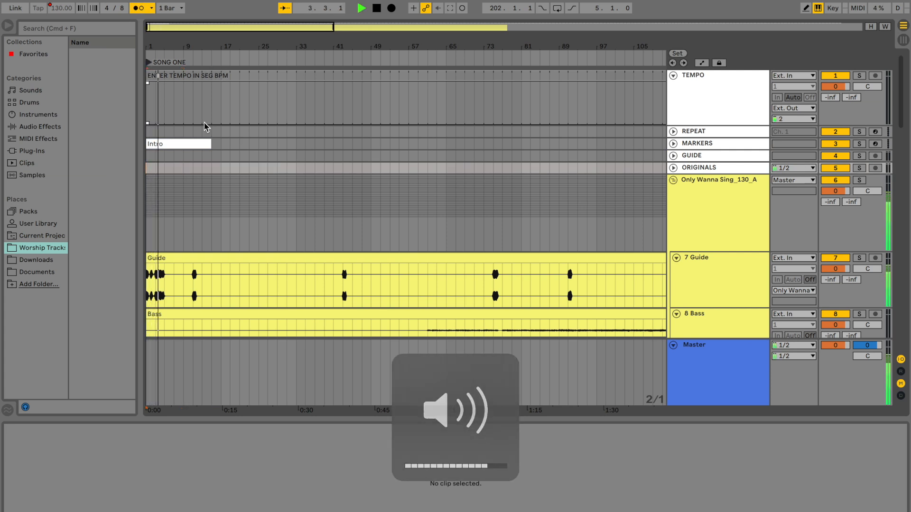
mouse_move(204, 145)
mouse_down()
mouse_move(216, 142)
mouse_move(207, 139)
mouse_up()
drag(185, 45, 185, 71)
drag(270, 142, 328, 142)
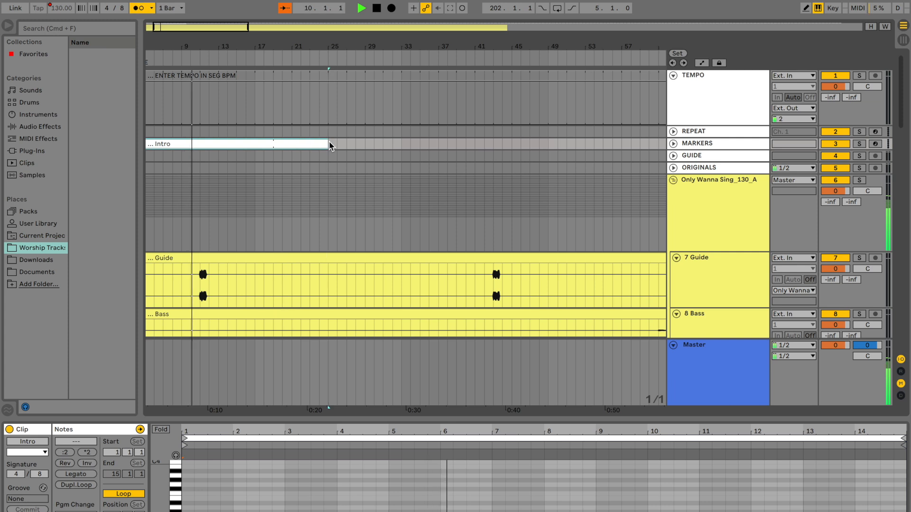
drag(318, 148, 220, 143)
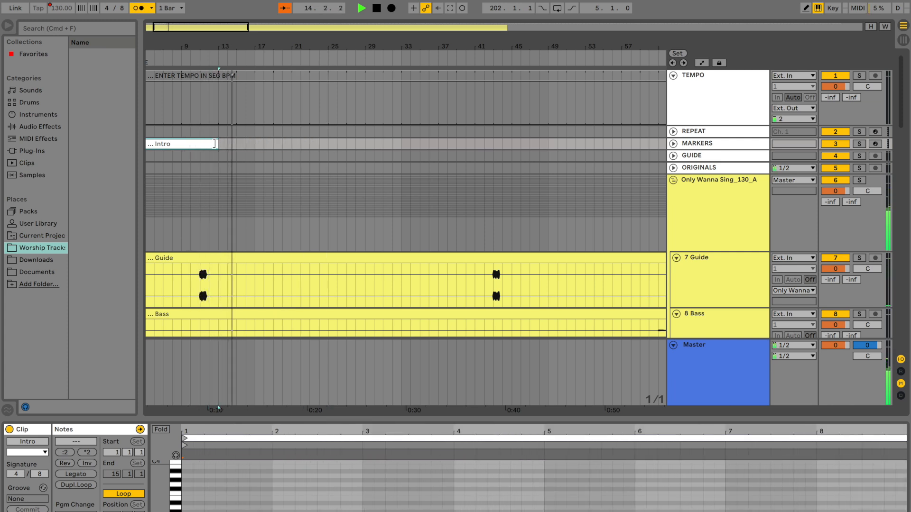
- Create a MARKERS clip named Verse 1 from bar 13 to bar 21
drag(221, 46, 351, 143)
key(super+shift+m)
text(Verse 1)
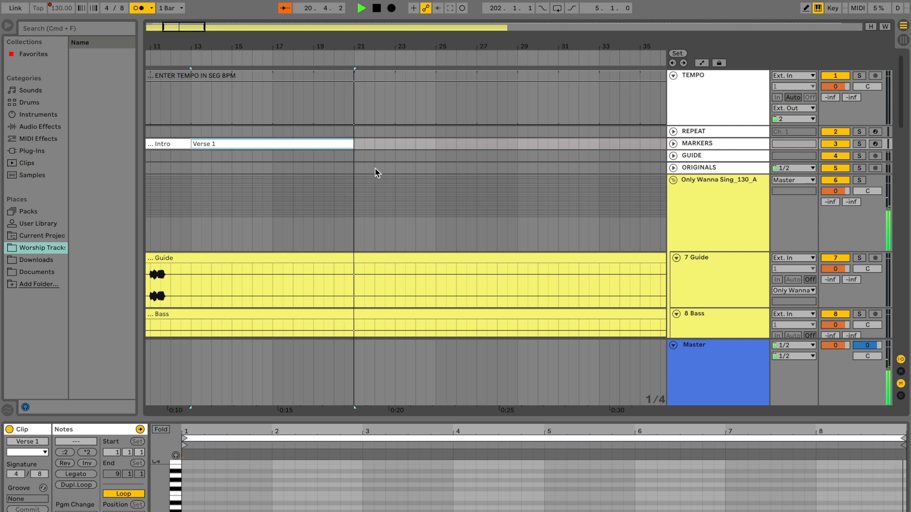
- Extend the Verse 1 marker clip to about bar 44, just past the next guide cue
click(374, 172)
drag(352, 144, 548, 144)
drag(447, 46, 447, 56)
scroll(458, 143, right, 5)
scroll(458, 147, right, 4)
scroll(458, 148, down, 1)
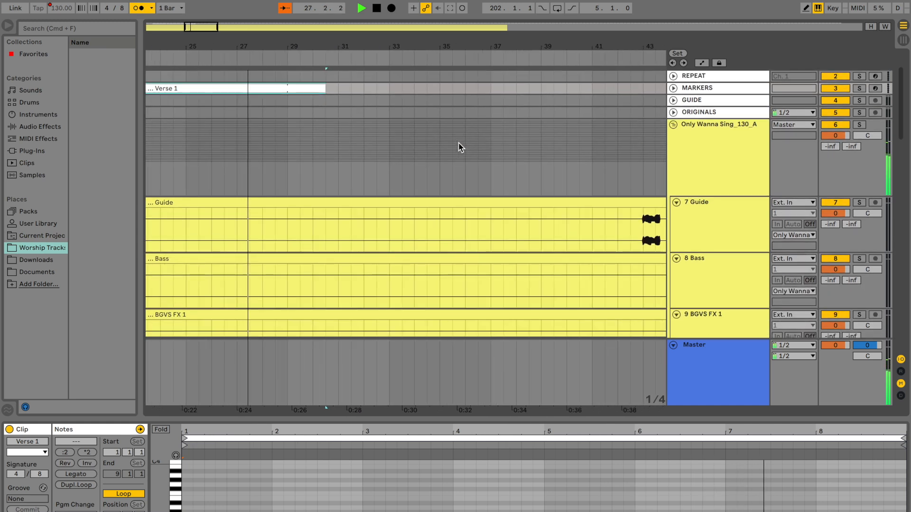
scroll(458, 147, left, 1)
scroll(459, 147, up, 1)
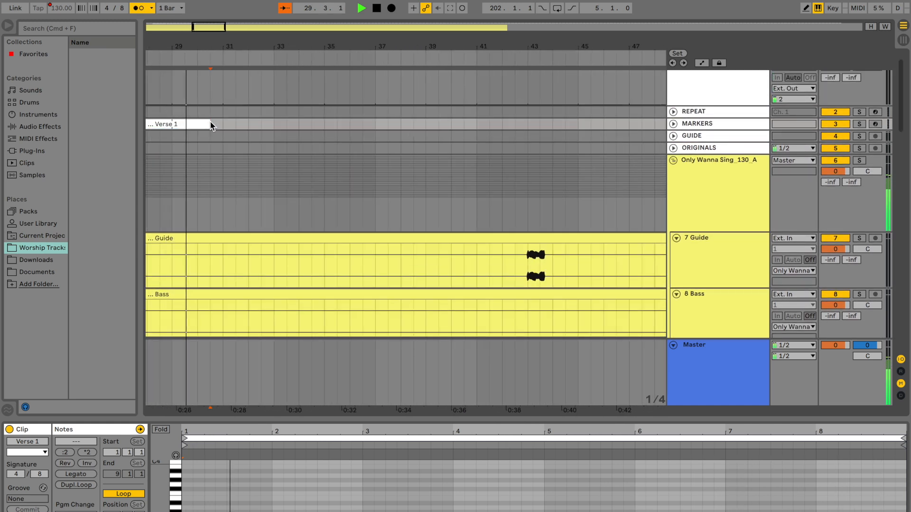
drag(208, 124, 556, 122)
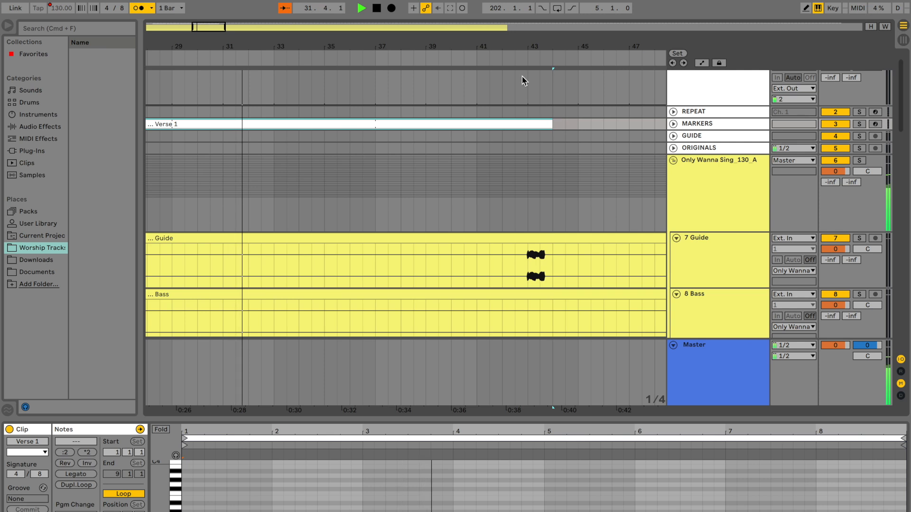
- Audition the guide cue near bar 43 and create a MARKERS clip named Chorus from bar 45 to about bar 50
click(478, 54)
scroll(486, 243, right, 4)
scroll(486, 244, up, 1)
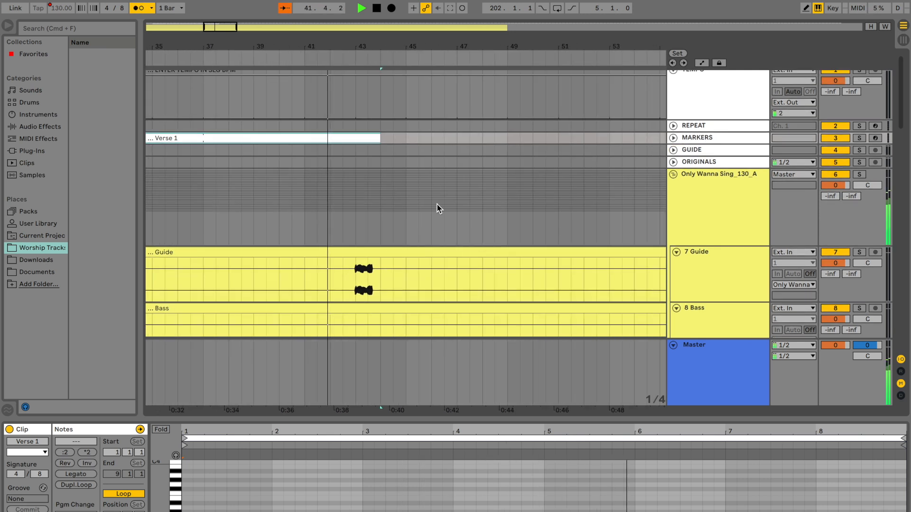
drag(392, 136, 546, 140)
key(super+shift+m)
key(super+r)
text(Chorus)
key(Return)
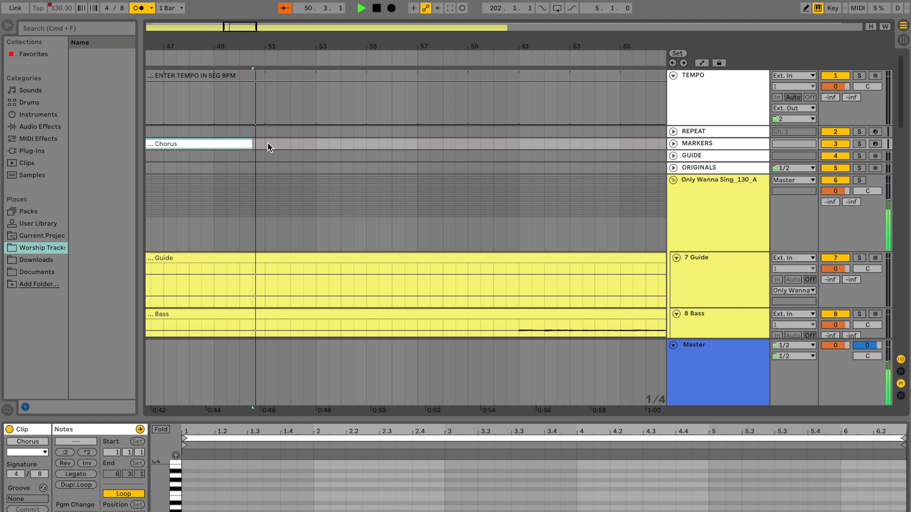
- Extend the Chorus marker clip to bar 77 and play the guide cue before its end
drag(252, 144, 638, 147)
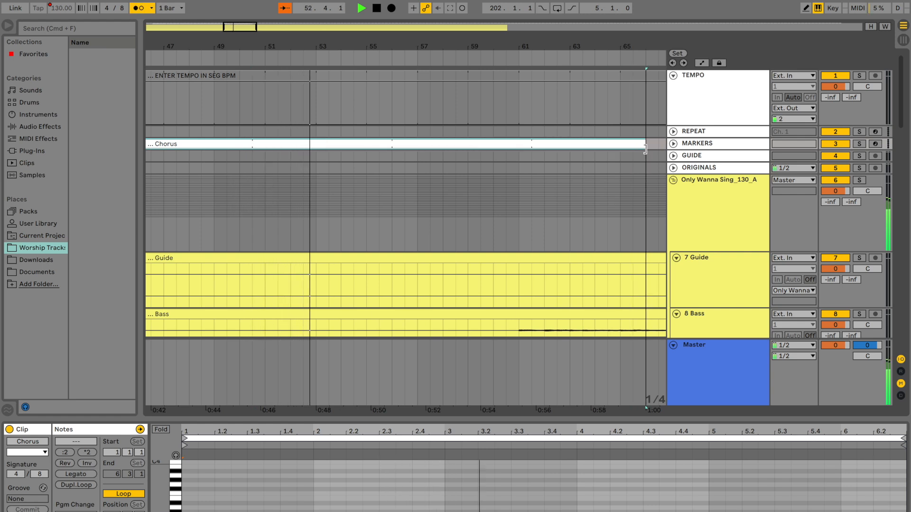
drag(311, 151, 586, 145)
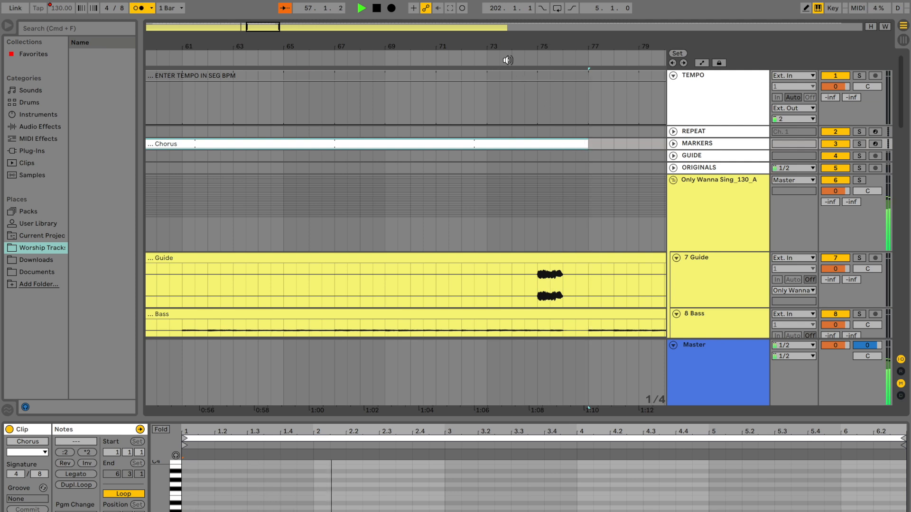
click(534, 174)
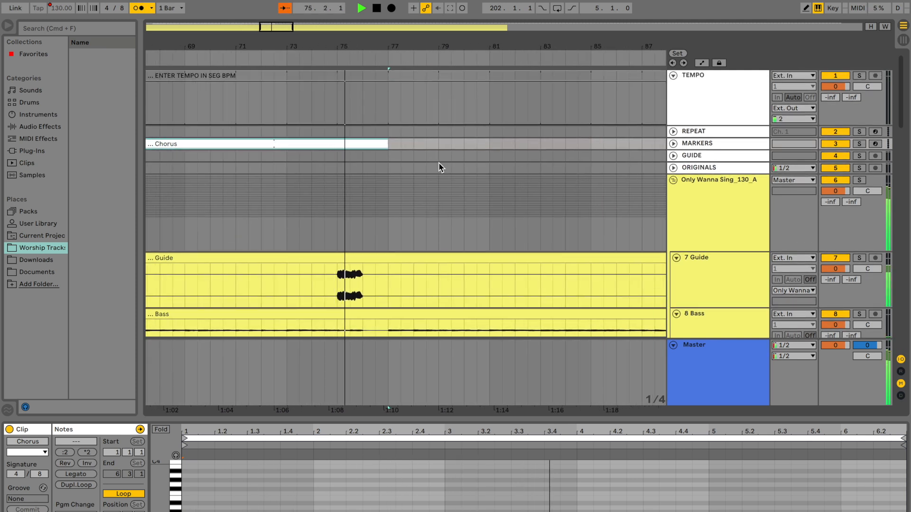
- Create a MARKERS clip named Instrumental from bar 77 to about bar 83
drag(385, 142, 550, 141)
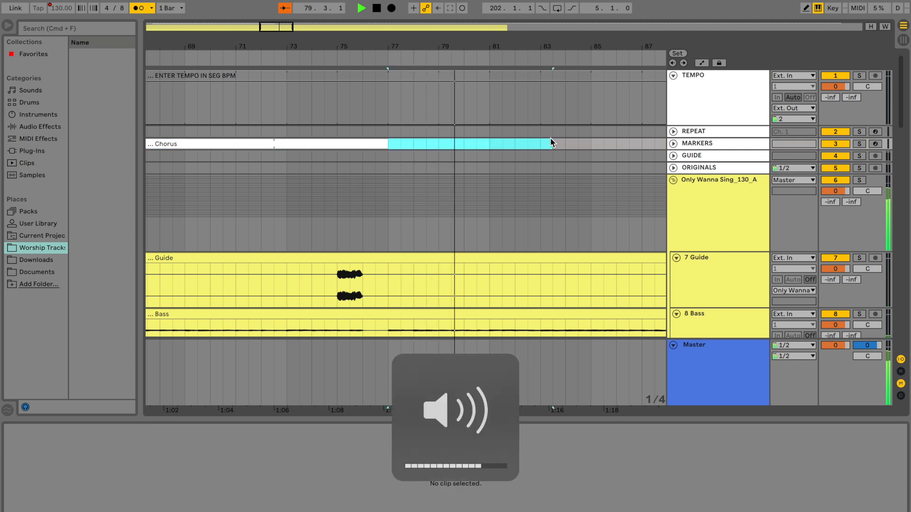
key(super+shift+m)
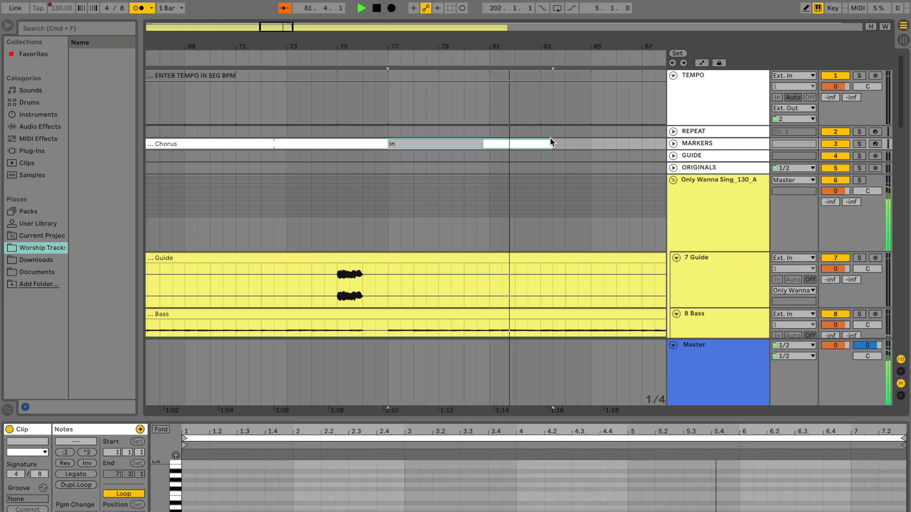
text(al)
key(Return)
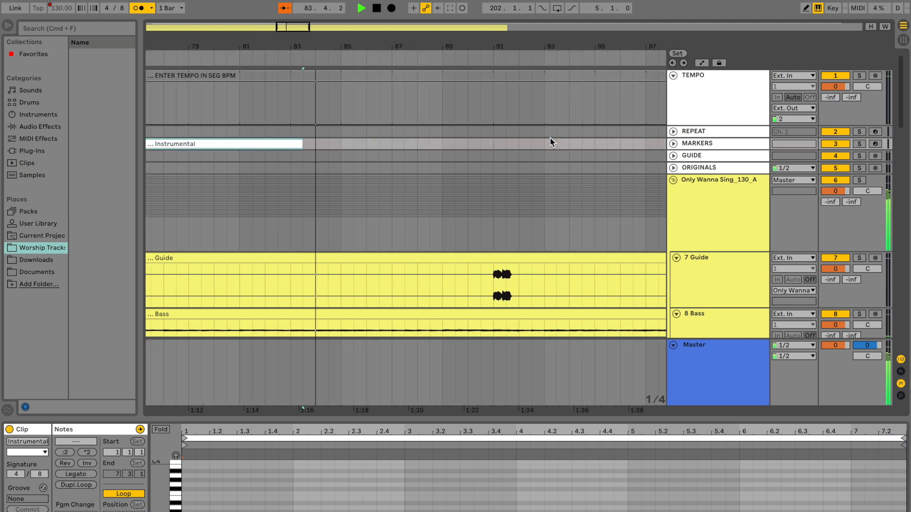
- Extend the Instrumental marker clip to bar 93 and create a MARKERS clip named Verse 2 from bar 93 to bar 99
drag(266, 141, 518, 152)
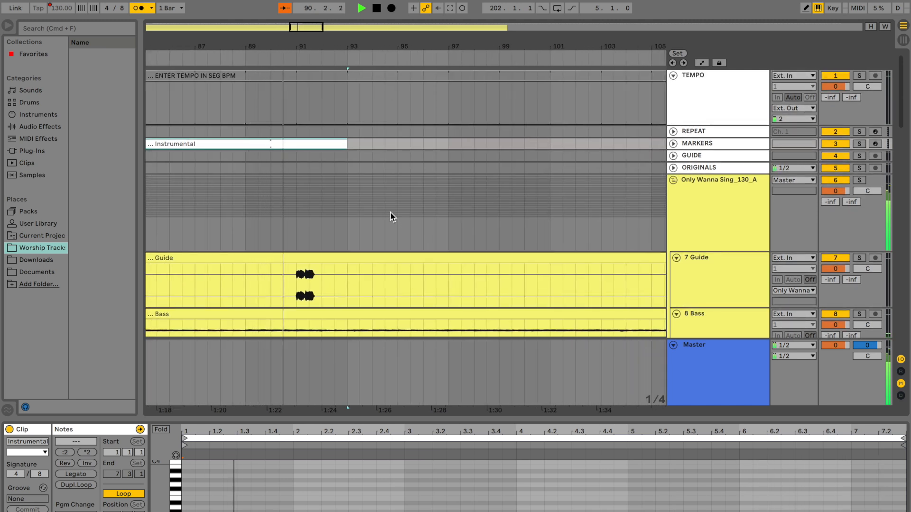
drag(348, 142, 498, 142)
key(super+shift+m)
key(super+r)
text(Verse 2)
key(Return)
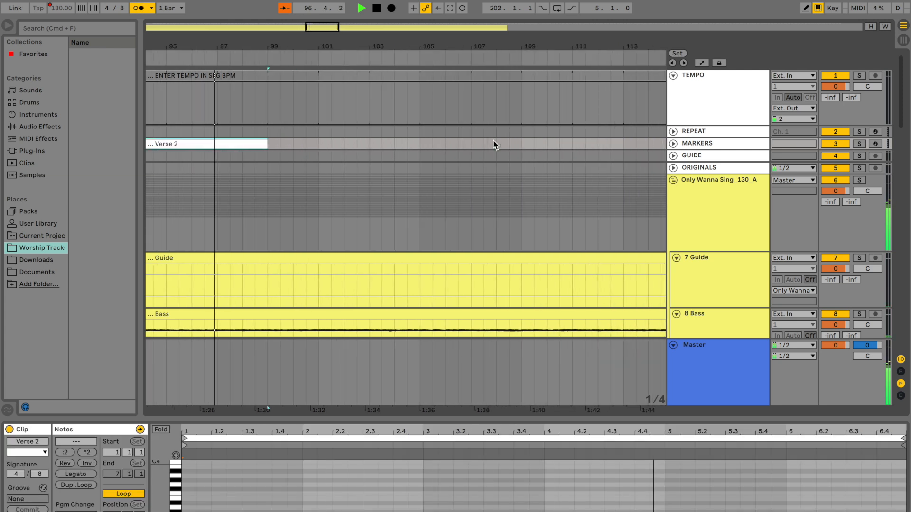
- Extend the Verse 2 marker clip to about bar 124, past the next guide cue, and play that cue
drag(265, 143, 611, 150)
scroll(611, 152, right, 10)
scroll(612, 154, down, 1)
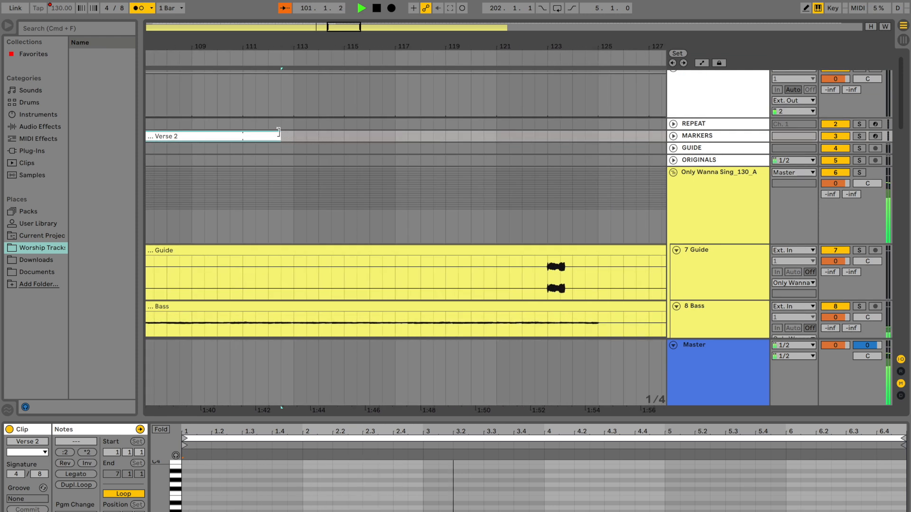
drag(296, 137, 566, 162)
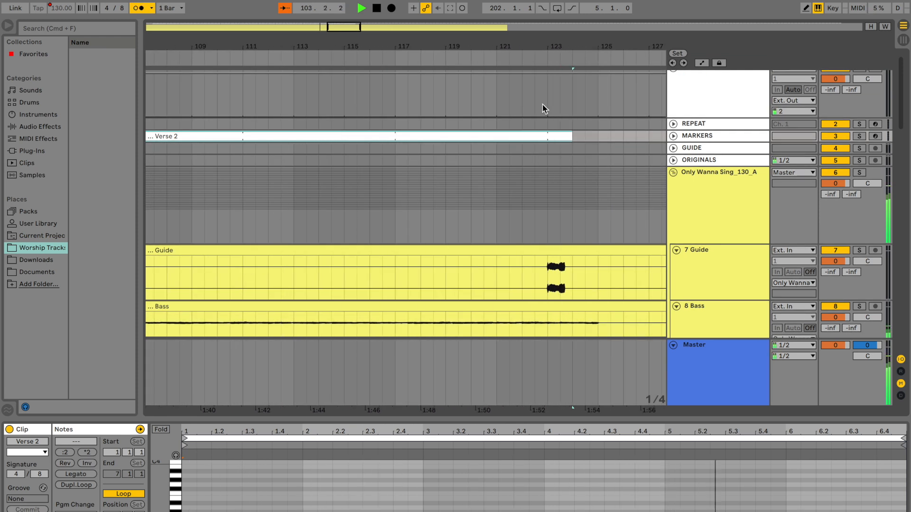
click(506, 51)
scroll(504, 140, up, 1)
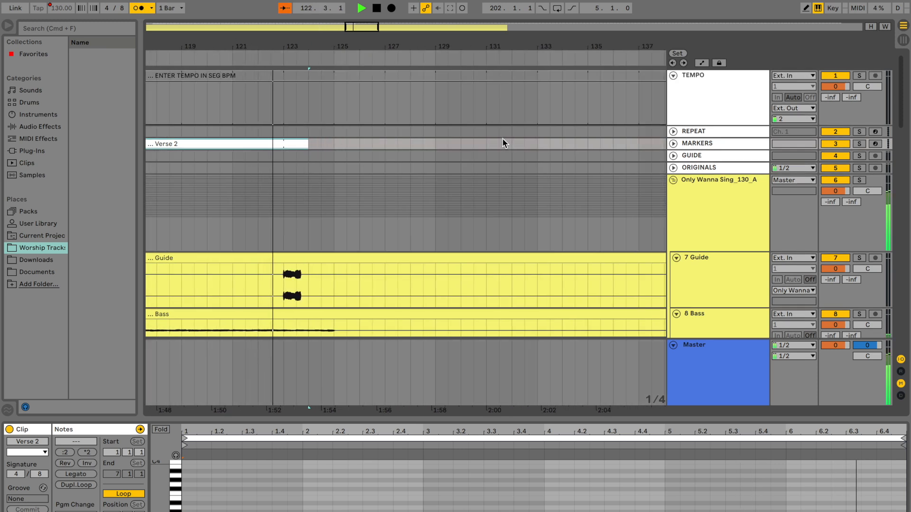
- Create a MARKERS clip named Chorus from bar 125 to bar 135
drag(308, 144, 587, 153)
key(shift+super+m)
key(super+r)
text(Chorus)
key(Return)
scroll(587, 148, right, 1)
scroll(587, 148, right, 5)
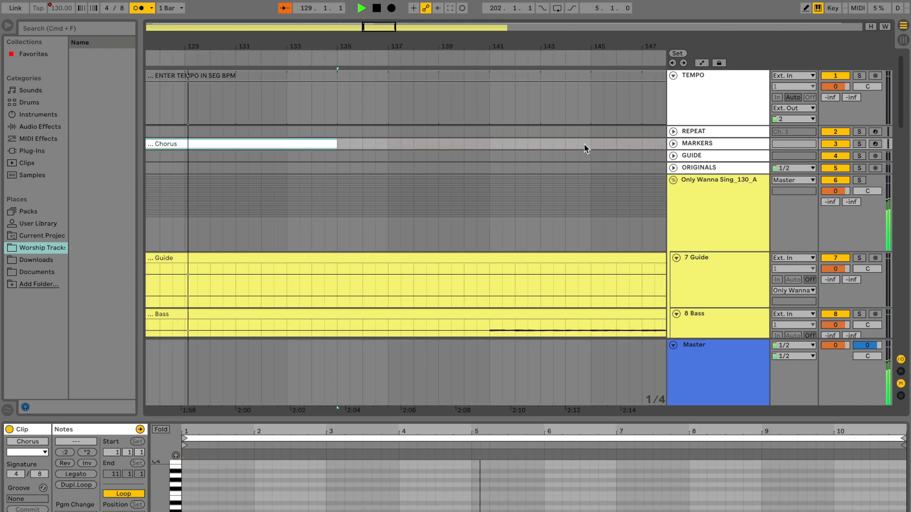
- Extend the second Chorus marker clip to bar 157 and play the guide cue near bar 155
drag(336, 143, 612, 143)
scroll(616, 144, right, 5)
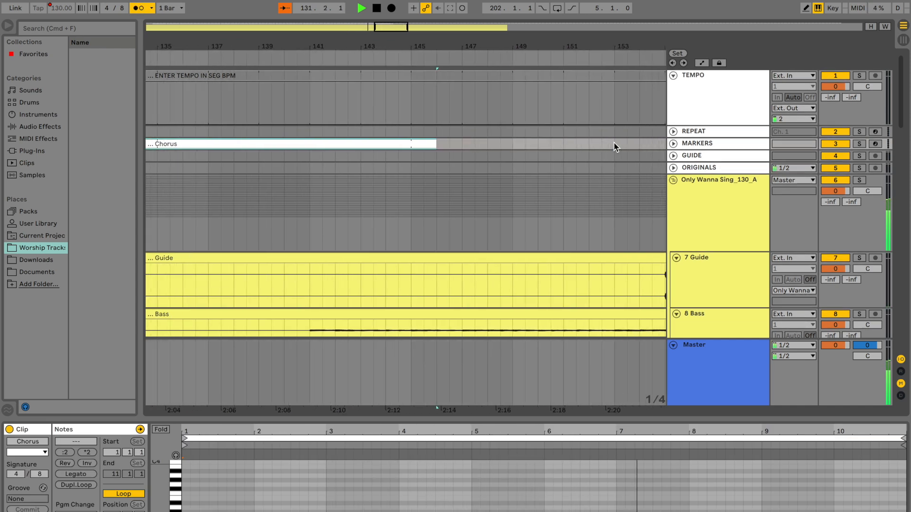
drag(371, 141, 649, 145)
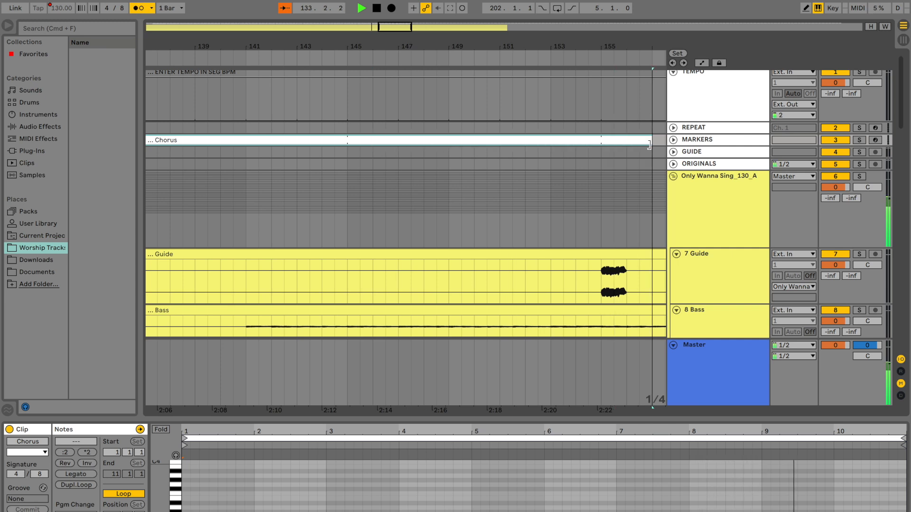
click(527, 54)
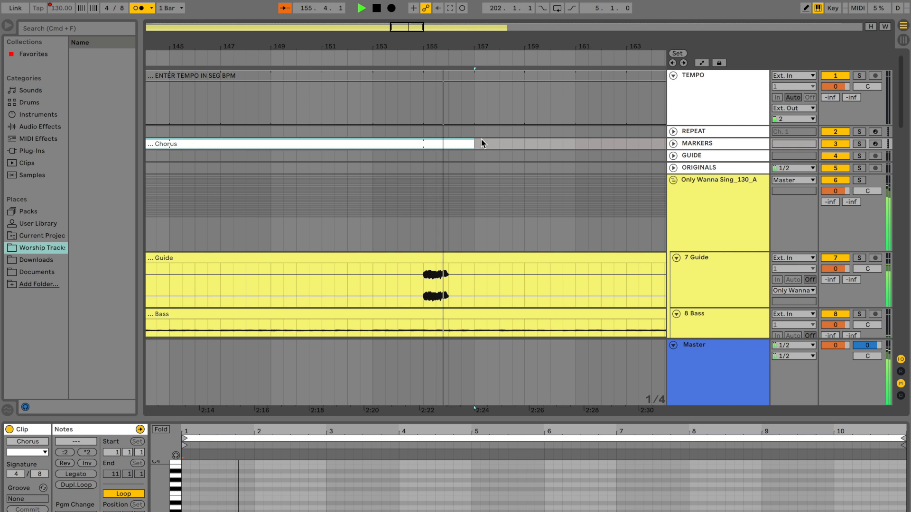
- Create a MARKERS clip named Instrumental starting at bar 157 and extend it to bar 173
drag(476, 146, 588, 144)
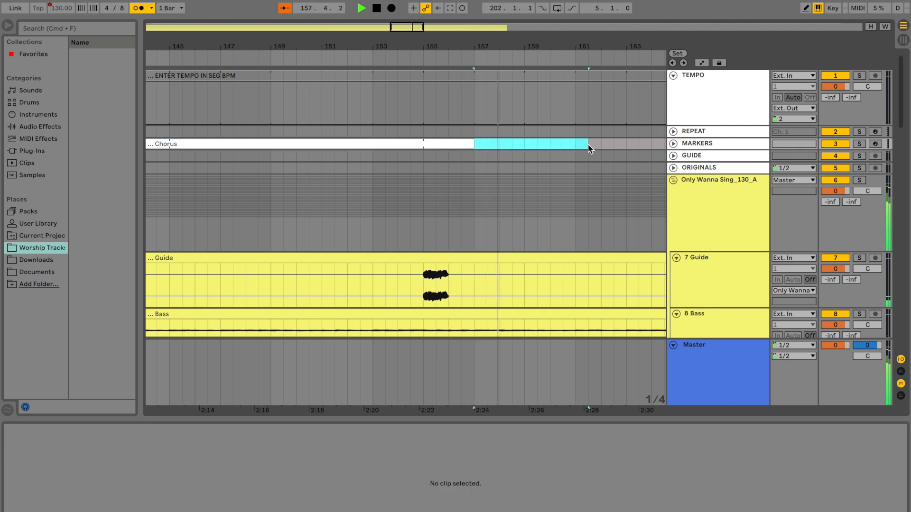
key(super+shift+m)
key(super+r)
text(Inst)
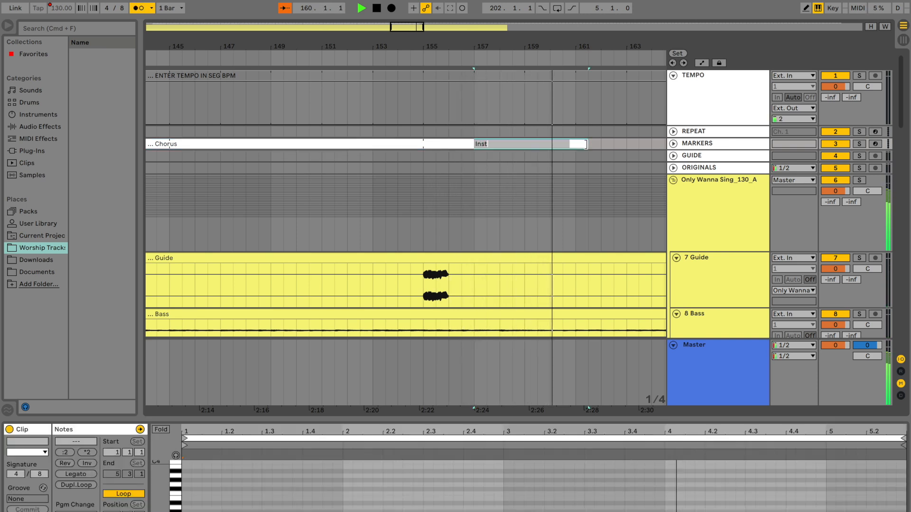
text(rumental)
key(Return)
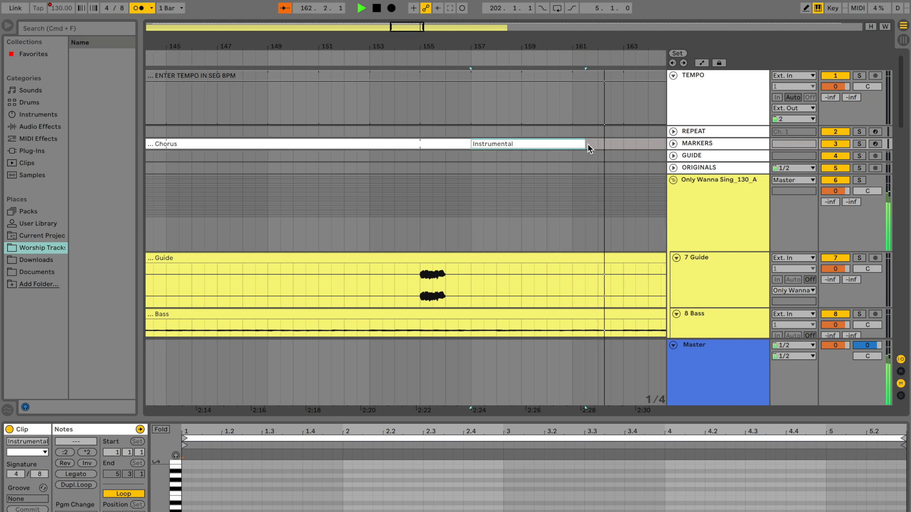
drag(306, 143, 602, 144)
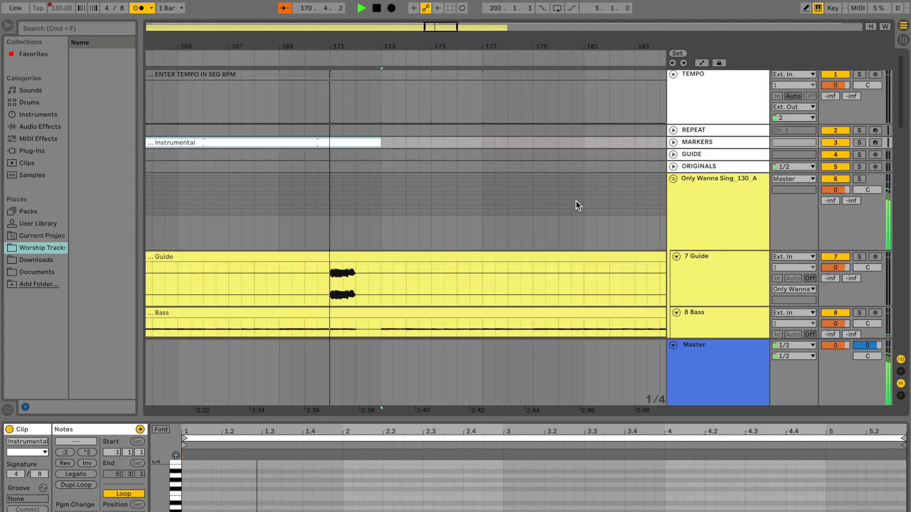
- Paste another Instrumental marker clip at bar 173 and extend it to bar 189
drag(383, 143, 417, 147)
click(372, 142)
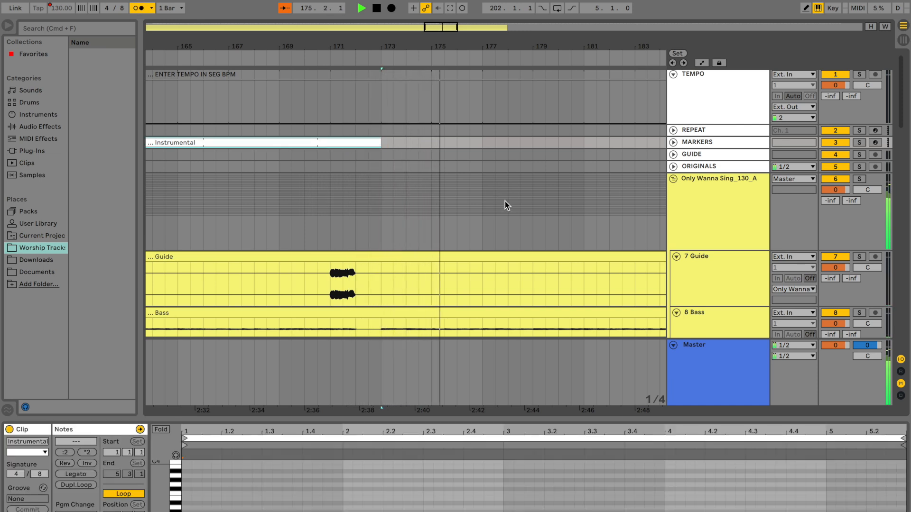
click(382, 142)
key(super+v)
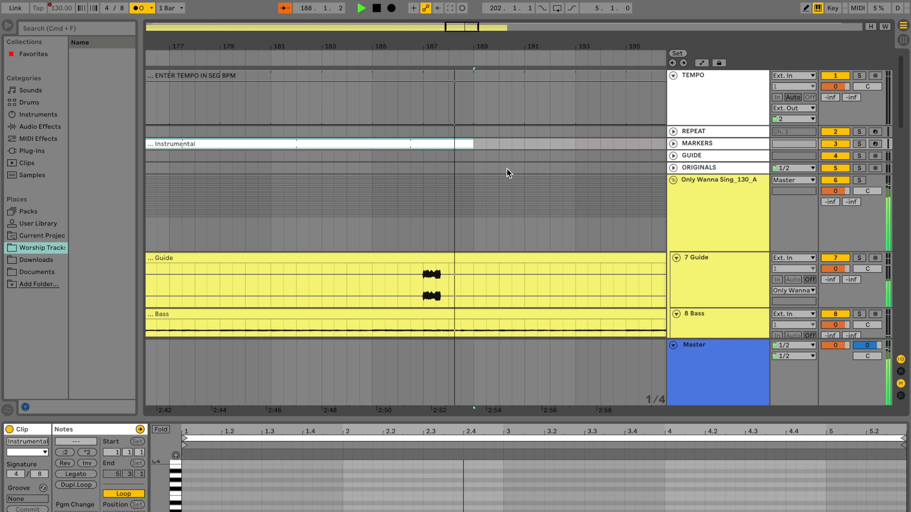
- Create a MARKERS clip named Chorus from bar 189 to about bar 195
drag(480, 144, 637, 148)
key(super+shift+m)
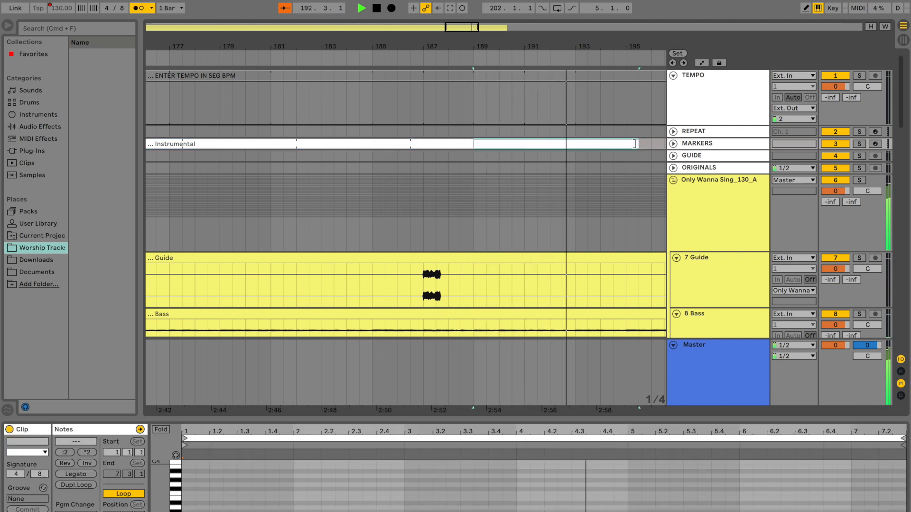
key(super+r)
text(Chorus)
key(Return)
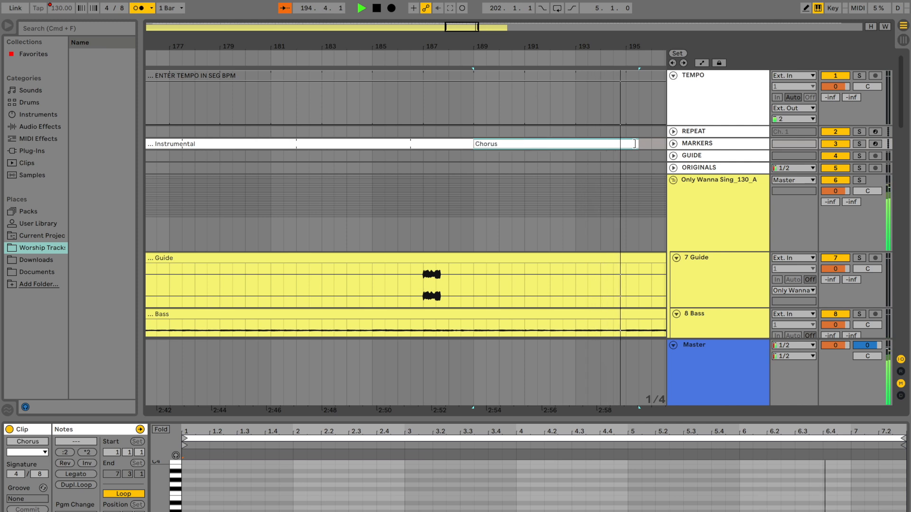
- Extend the last Chorus marker clip to bar 205 and play the song through to its end
drag(343, 145, 588, 145)
scroll(572, 200, down, 1)
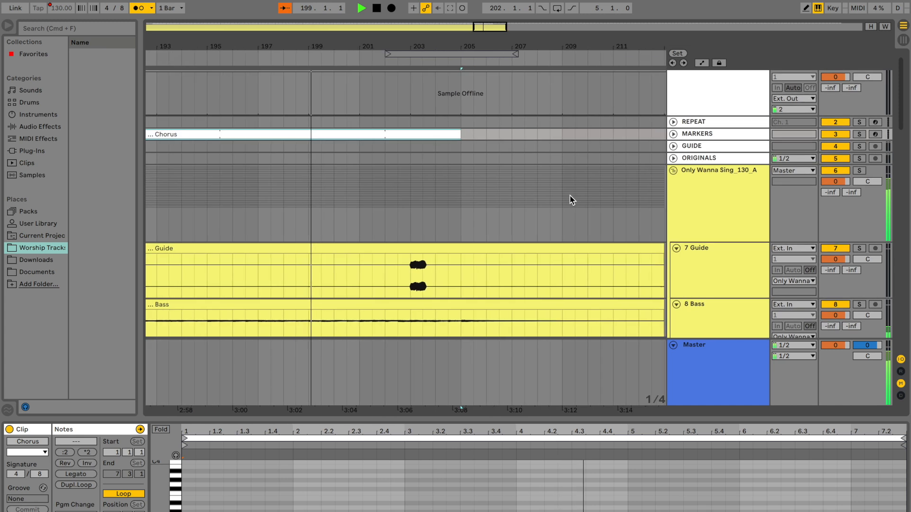
scroll(573, 199, down, 1)
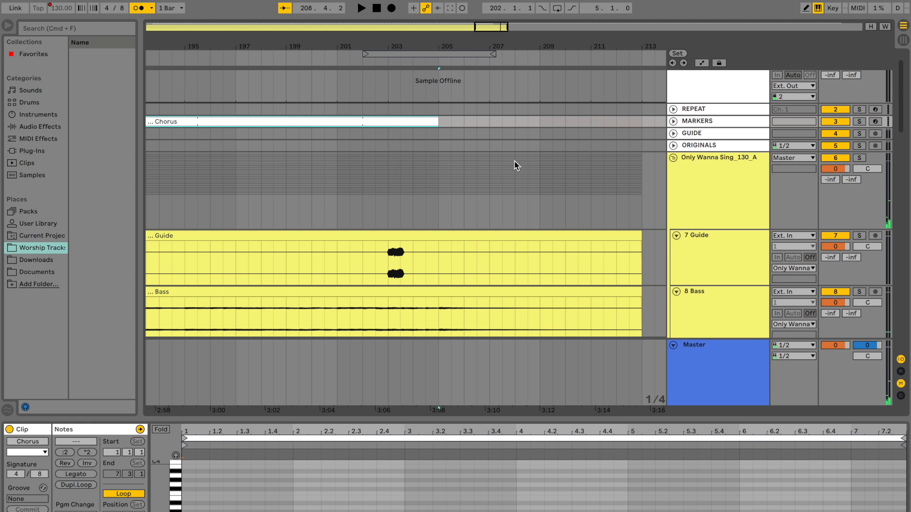
- Return to the start of the song and check the key mappings for the locators
key(Home)
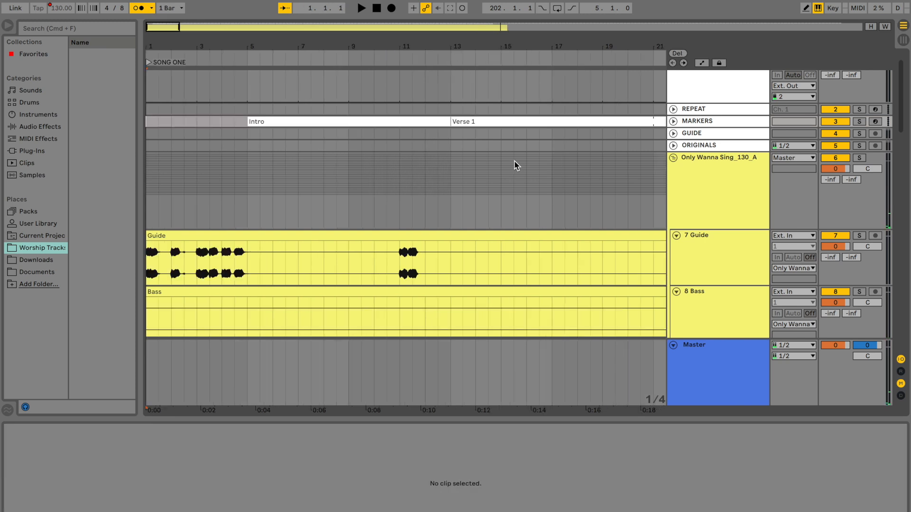
click(834, 8)
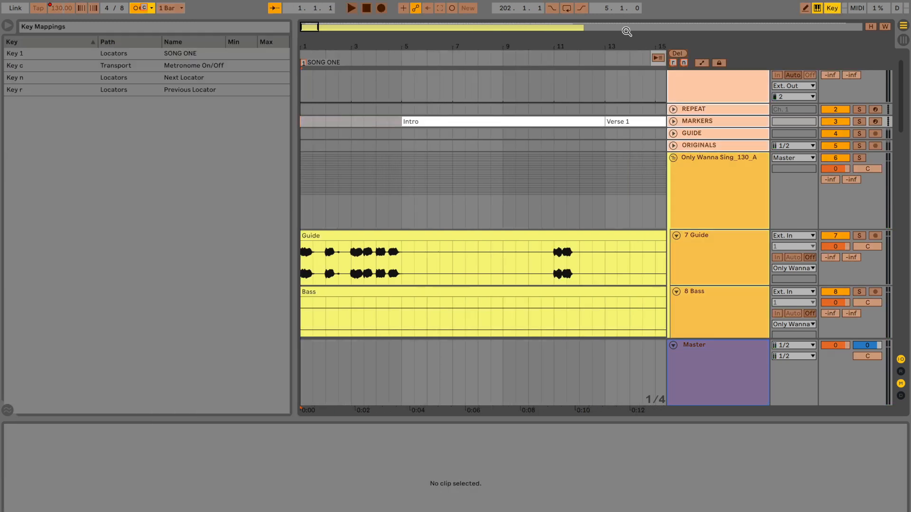
click(838, 9)
- Review the section markers and play the transition from the first Chorus into the Instrumental at bar 77
click(474, 160)
scroll(481, 157, right, 15)
scroll(481, 157, up, 1)
scroll(481, 158, right, 10)
scroll(482, 157, right, 2)
scroll(479, 155, left, 5)
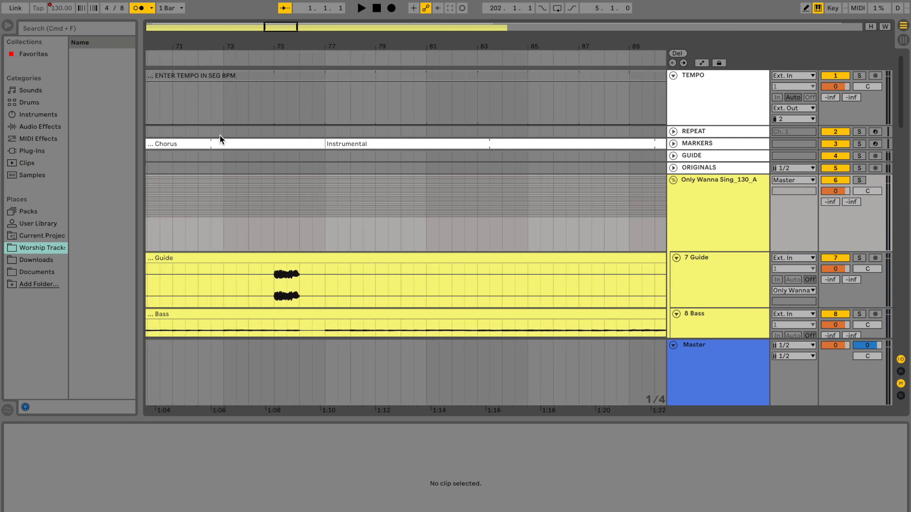
click(223, 60)
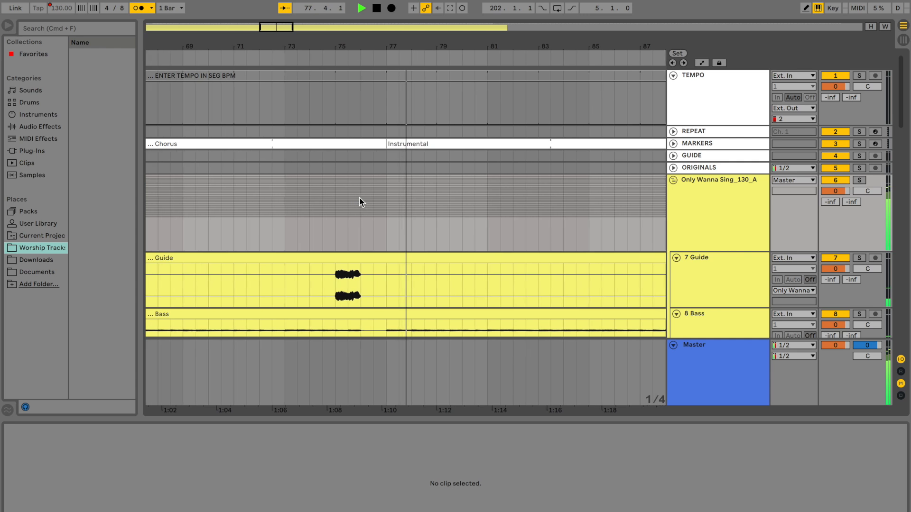
key(space)
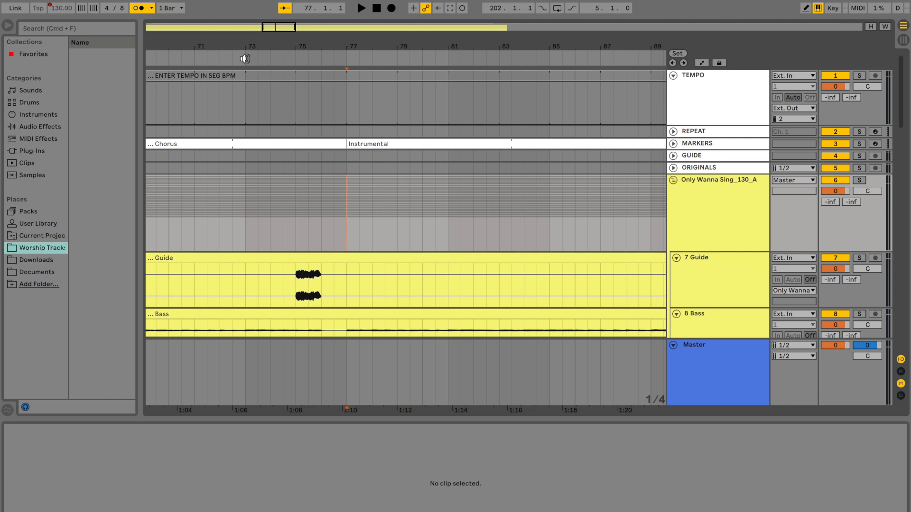
- Review the markers up to Verse 2 and collapse the Only Wanna Sing_130_A track group
scroll(371, 191, right, 5)
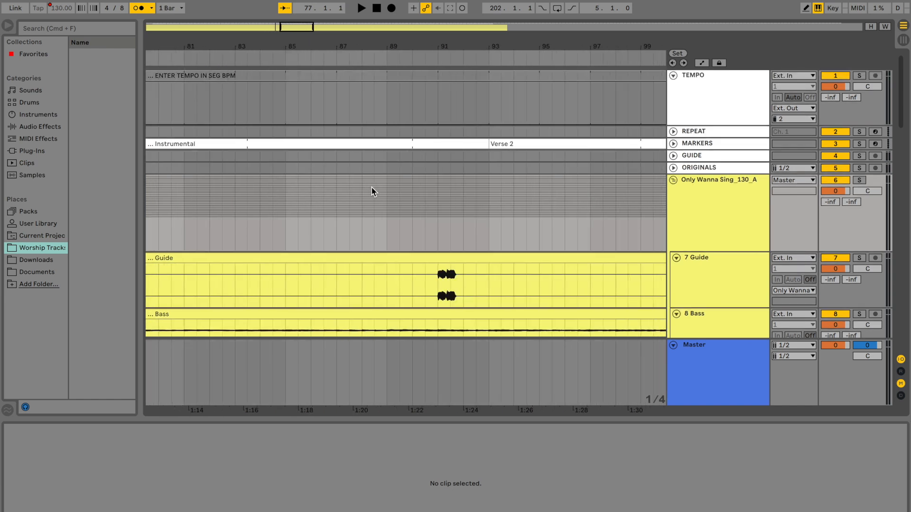
scroll(421, 193, down, 2)
scroll(421, 193, right, 3)
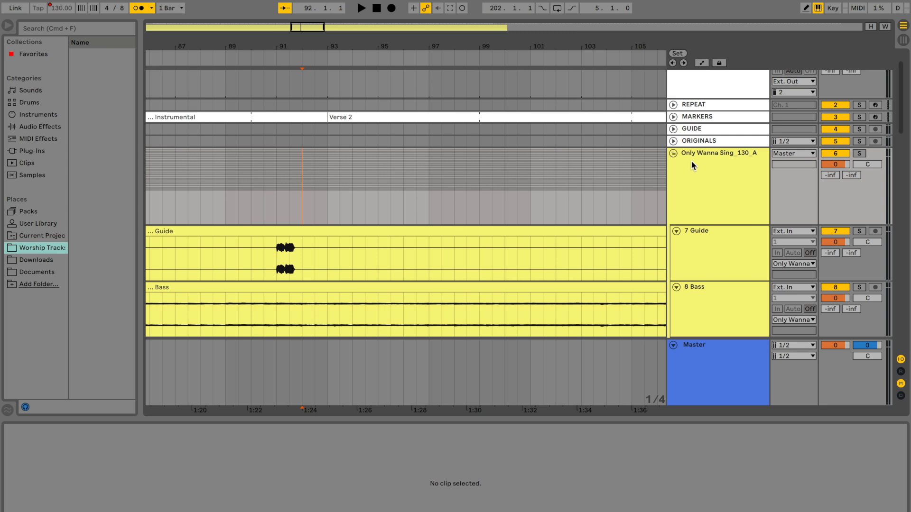
click(674, 153)
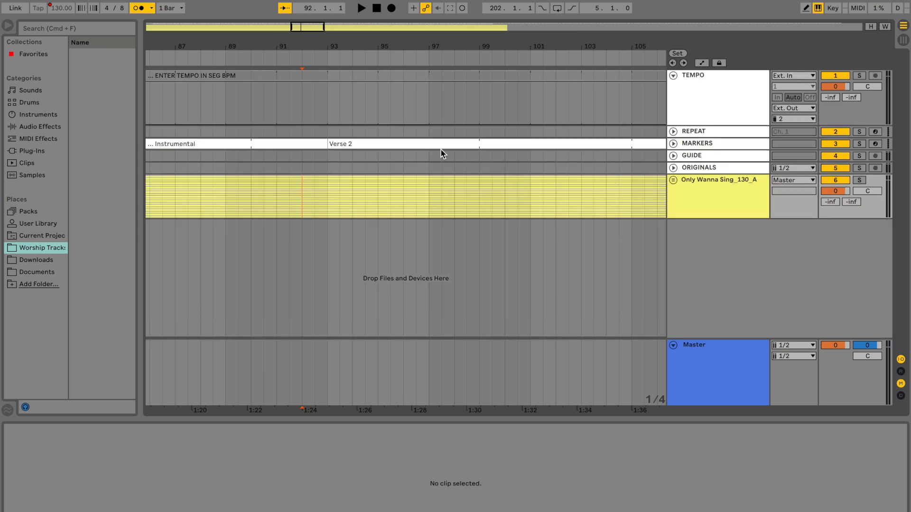